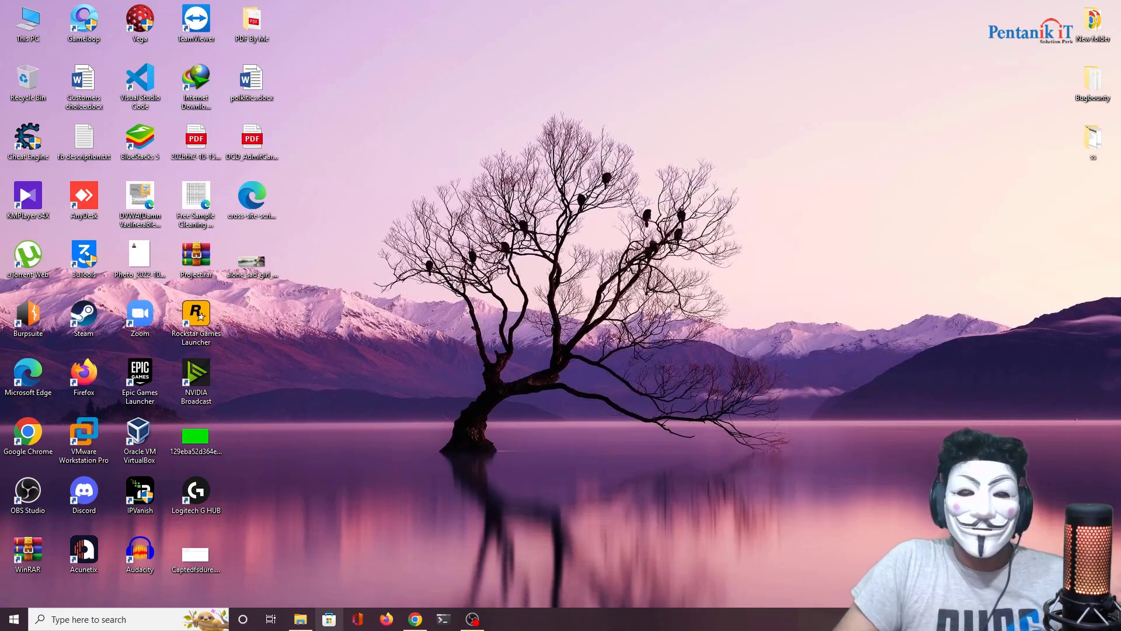
# Step: Launch Firefox from the taskbar onto a blank new tab
pyautogui.click(386, 620)
# Step: Google 'acunetix' and open the Acunetix | Web Application Security Scanner result
pyautogui.click(361, 38)
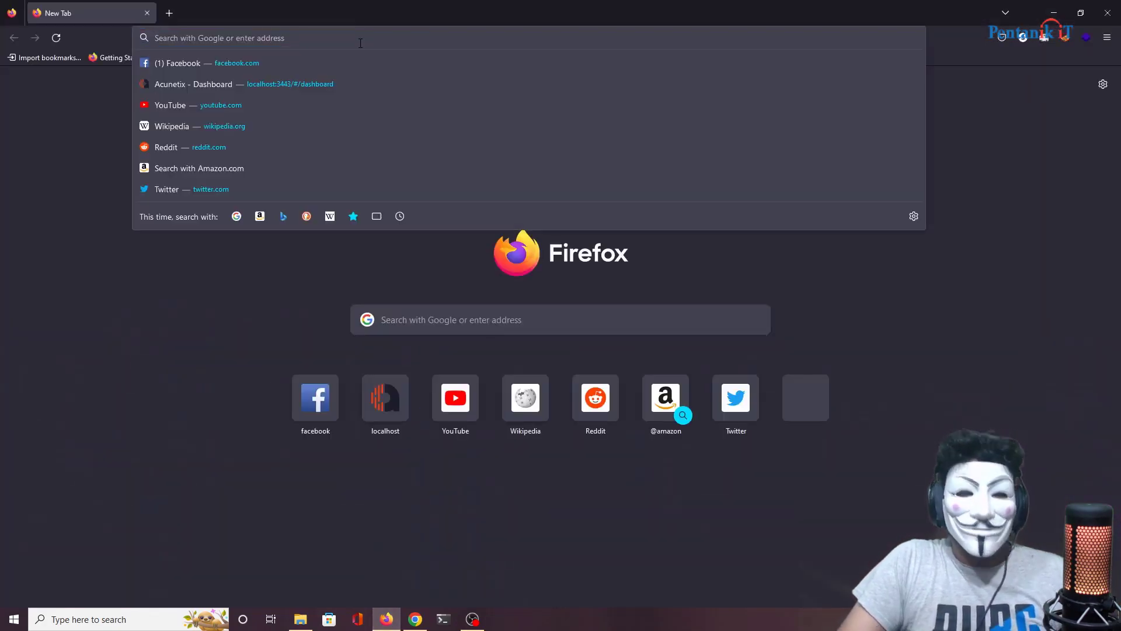
pyautogui.write('acun')
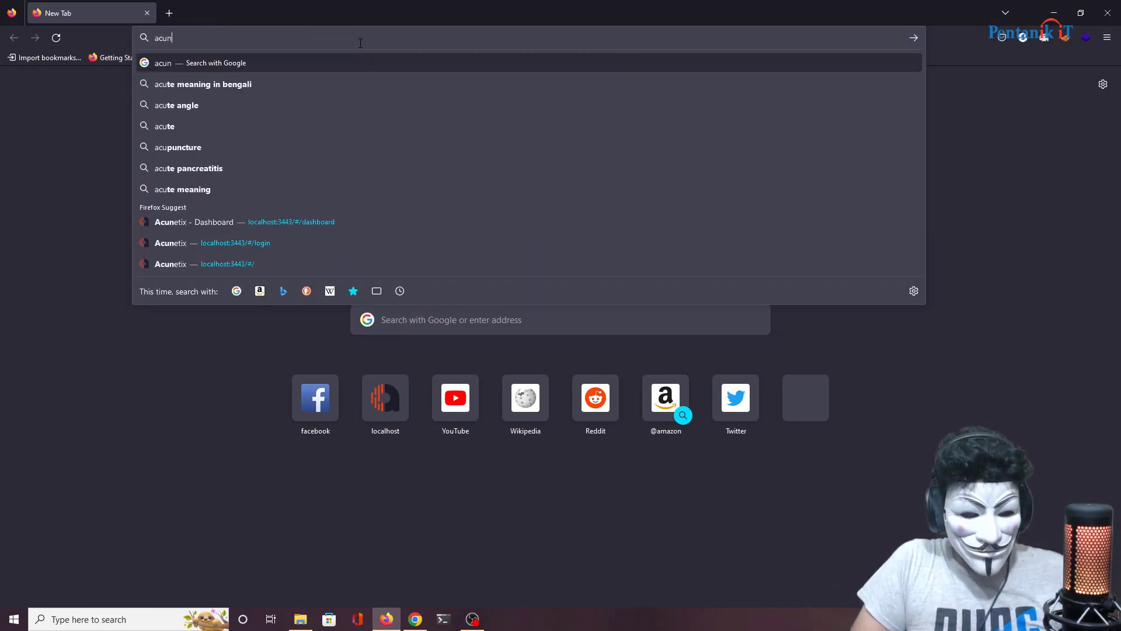
pyautogui.write('etix')
pyautogui.press('Return')
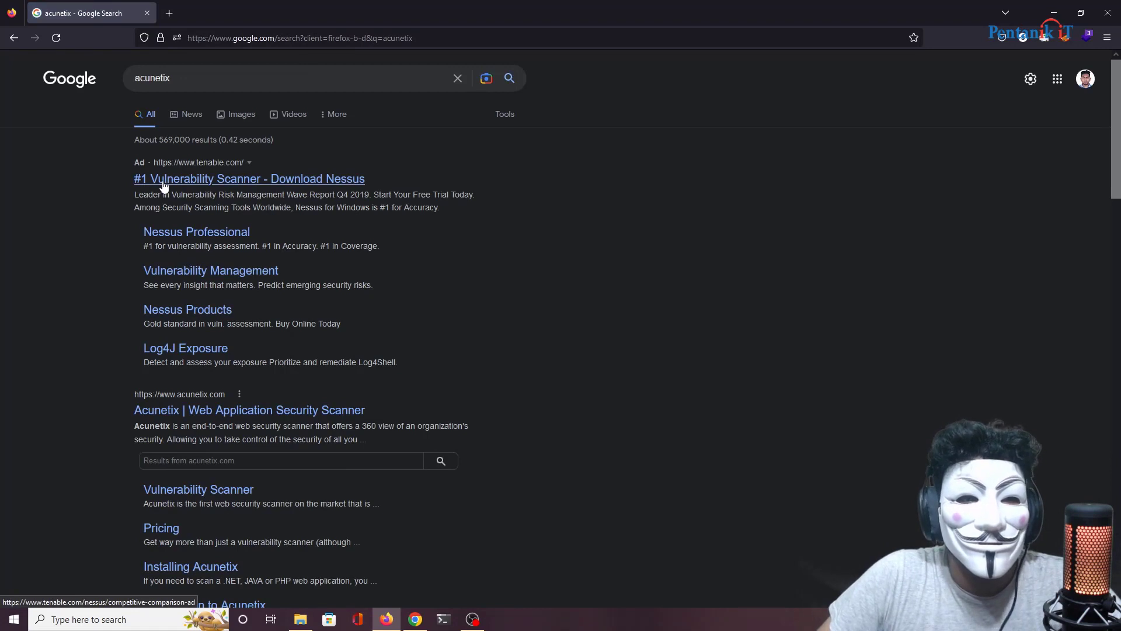
pyautogui.scroll(-2, 257, 296)
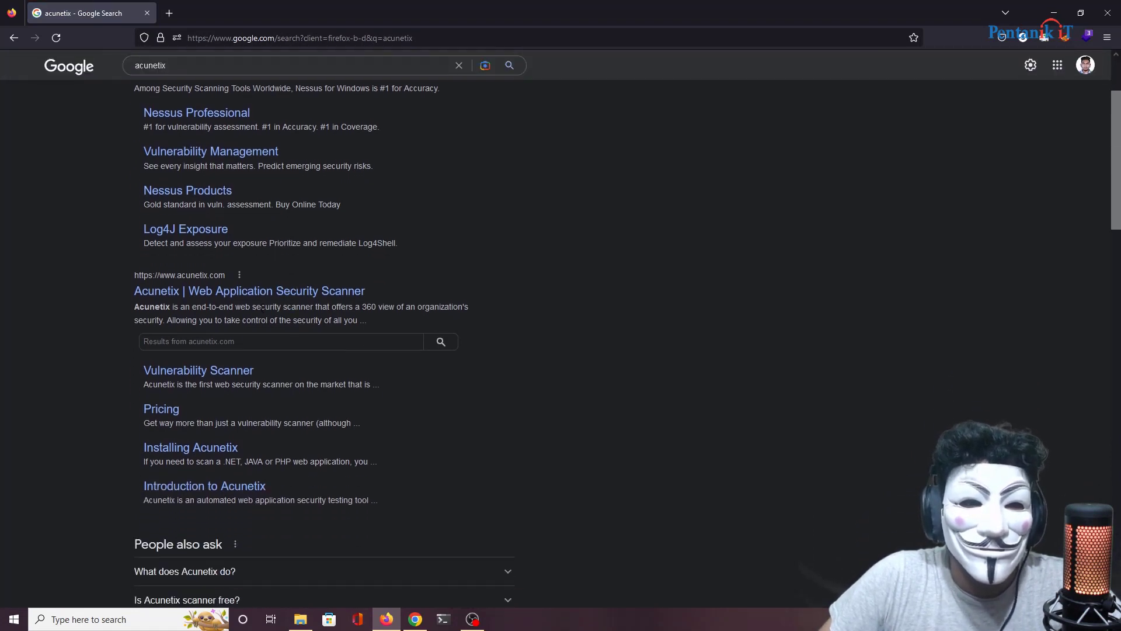
pyautogui.click(257, 296)
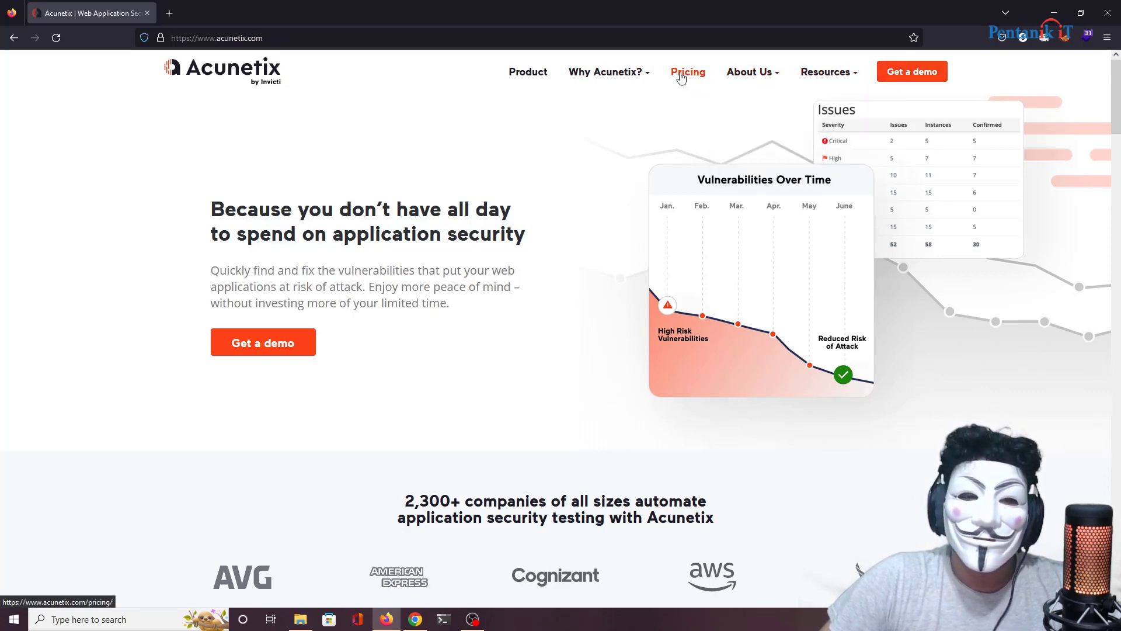
# Step: Browse the Acunetix Product page, then look over the Pricing page
pyautogui.click(522, 76)
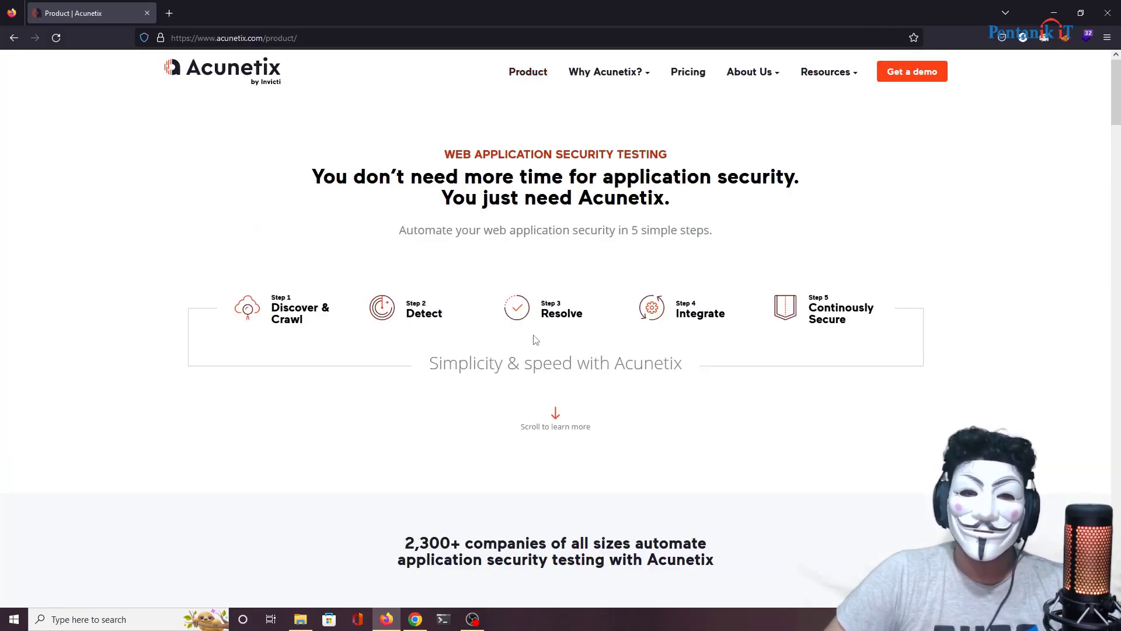
pyautogui.scroll(-15, 536, 340)
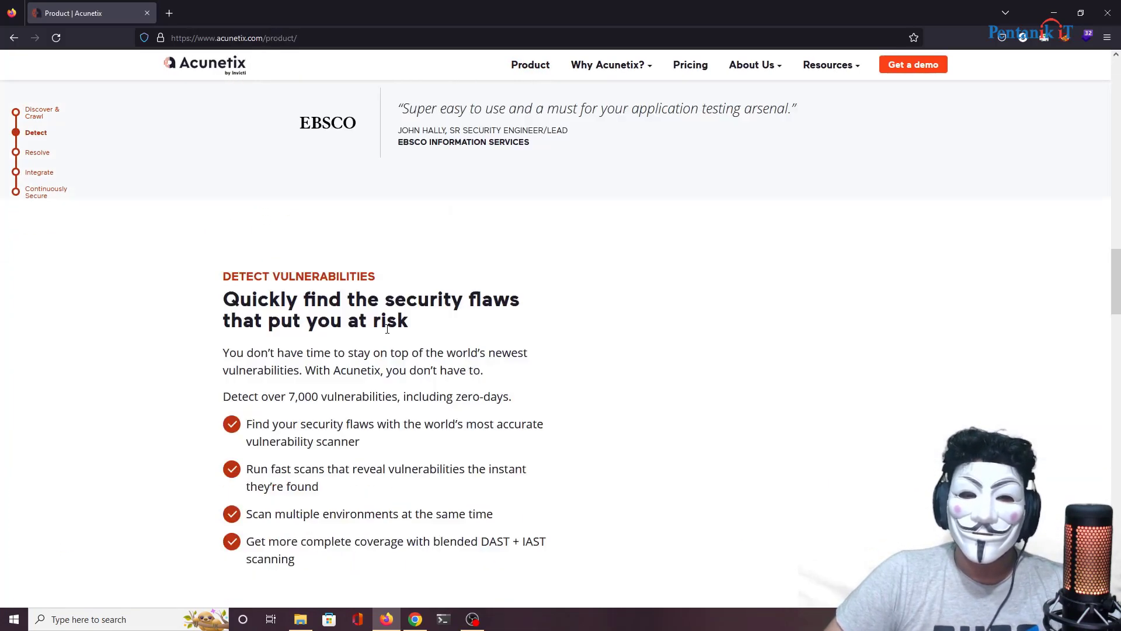
pyautogui.scroll(-20, 388, 329)
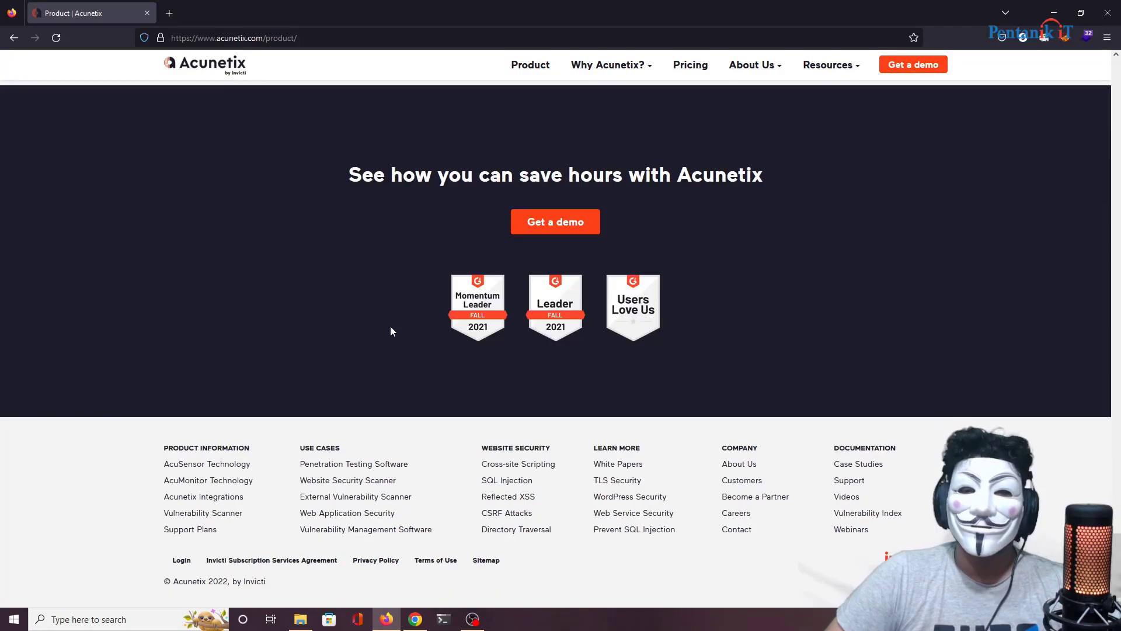
pyautogui.click(691, 66)
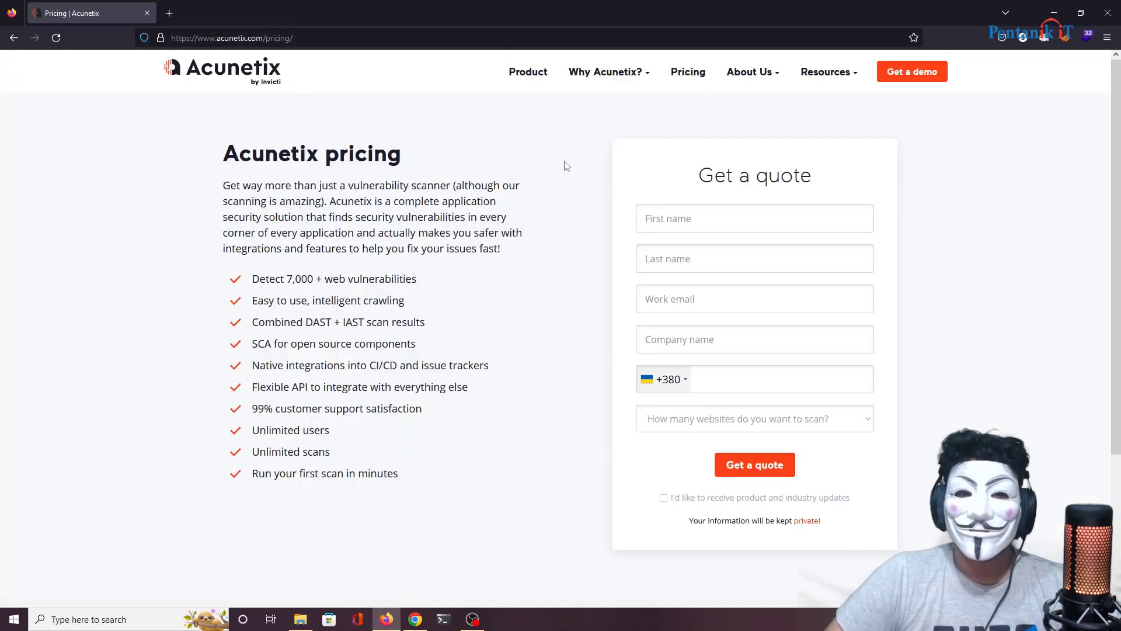
pyautogui.scroll(-5, 526, 187)
pyautogui.scroll(5, 488, 208)
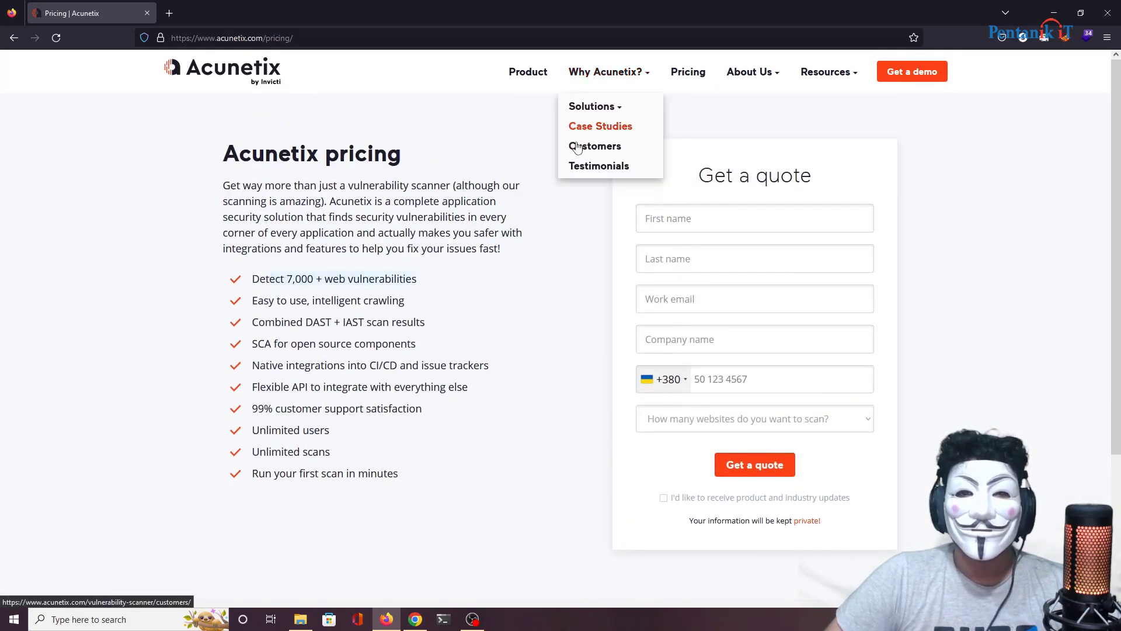
# Step: Return to the Product page, scroll to its footer, and minimize Firefox
pyautogui.click(521, 78)
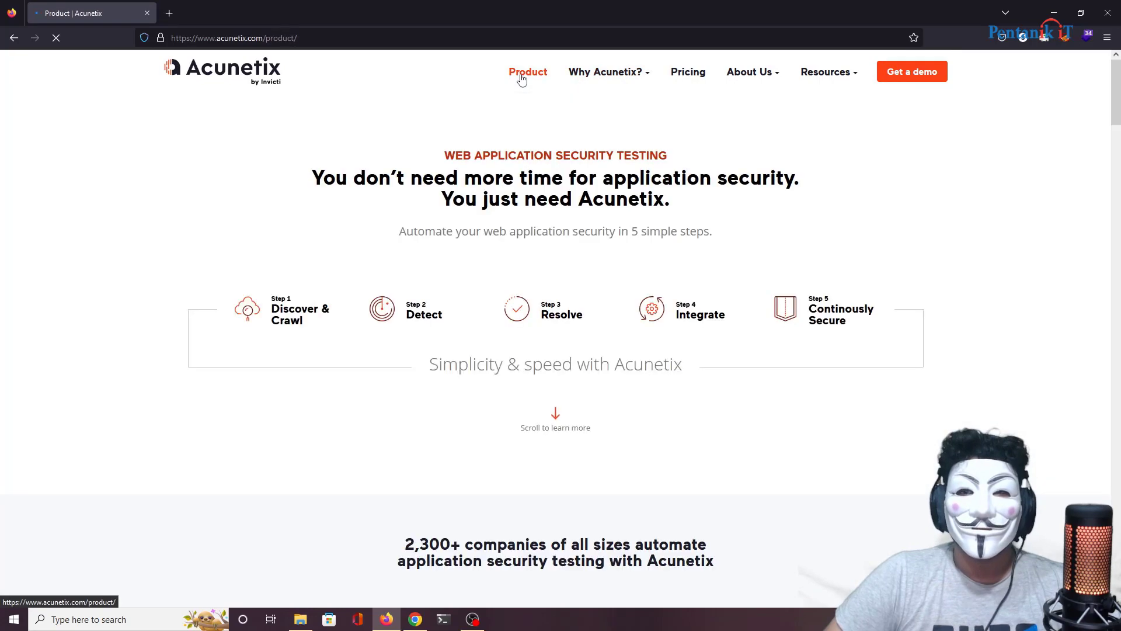
pyautogui.scroll(-10, 526, 199)
pyautogui.scroll(-20, 517, 248)
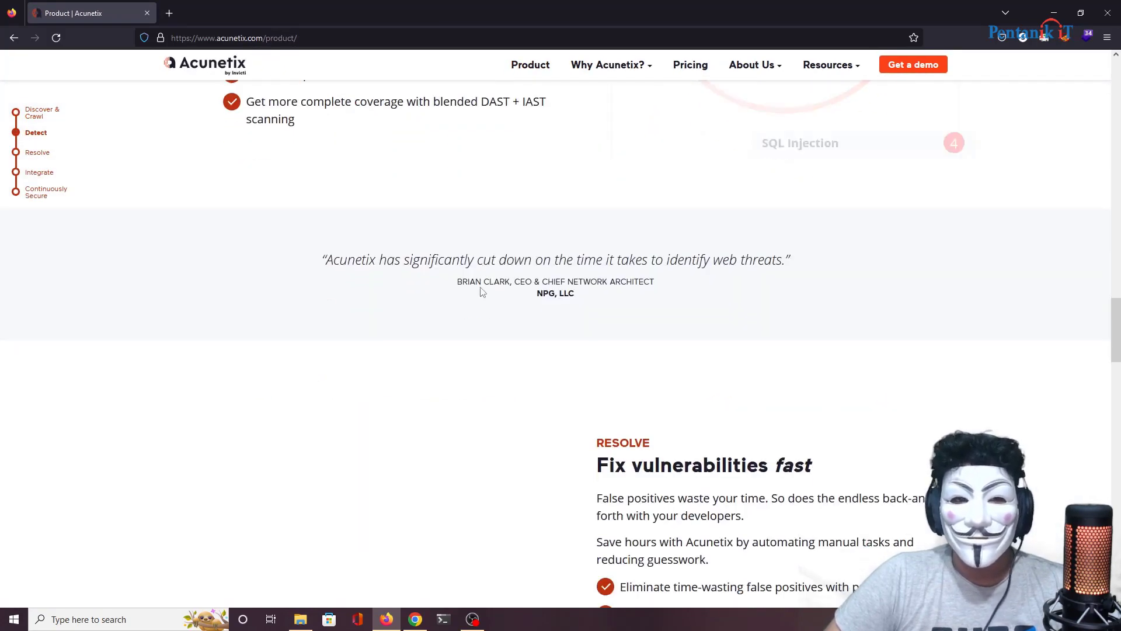
pyautogui.scroll(-7, 481, 294)
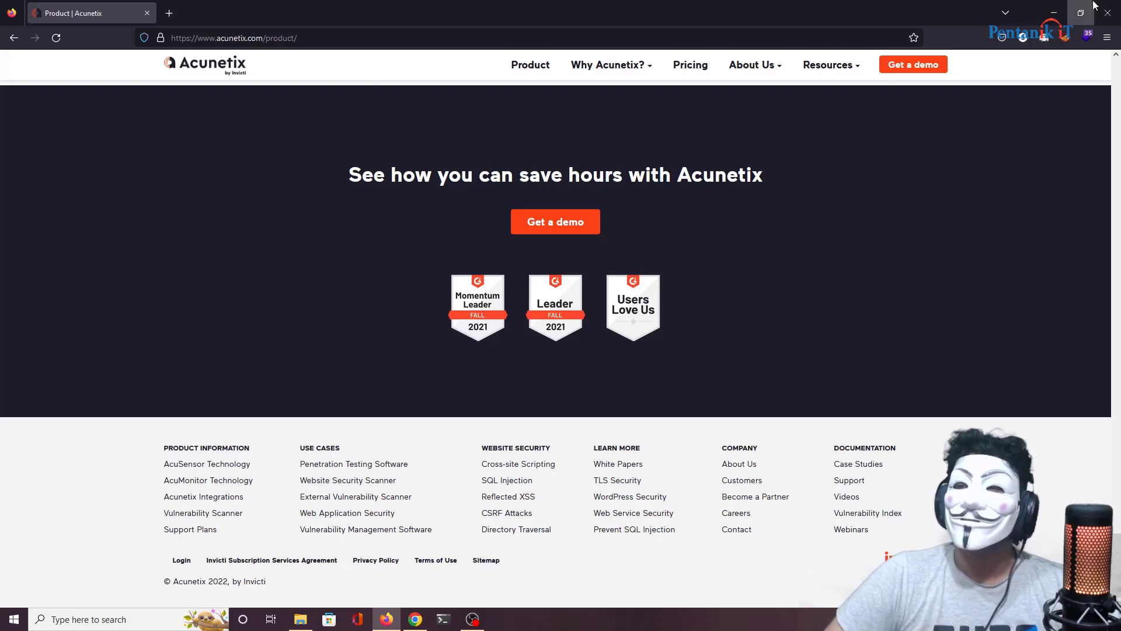
pyautogui.click(1060, 13)
# Step: Refresh the Windows desktop twice from its right-click menu
pyautogui.rightClick(627, 70)
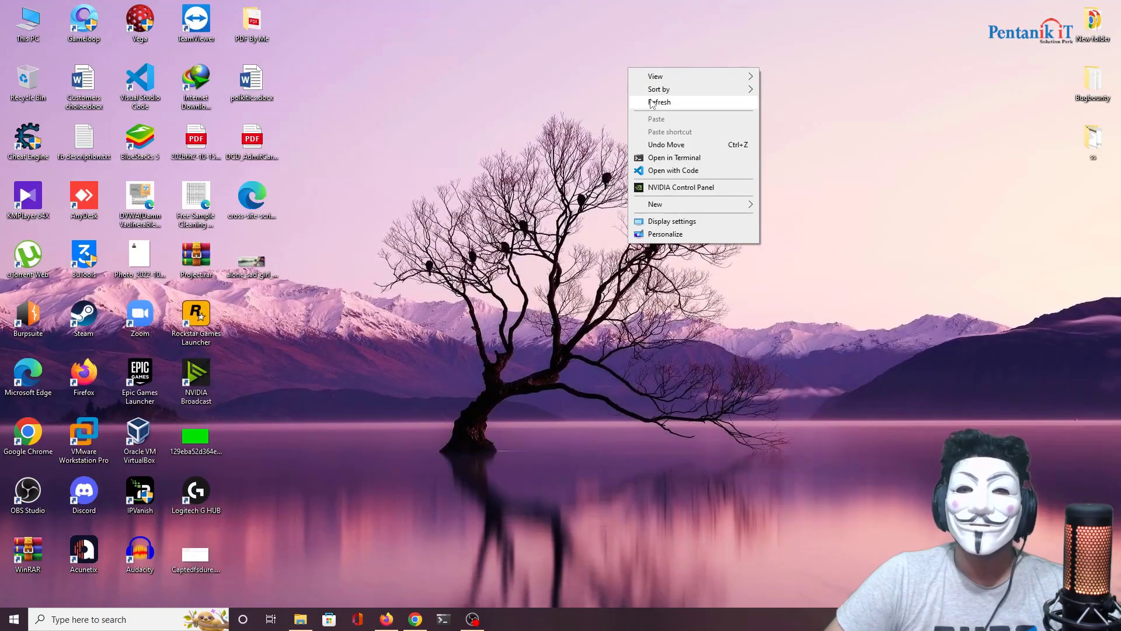
pyautogui.click(653, 103)
pyautogui.rightClick(540, 88)
pyautogui.click(557, 128)
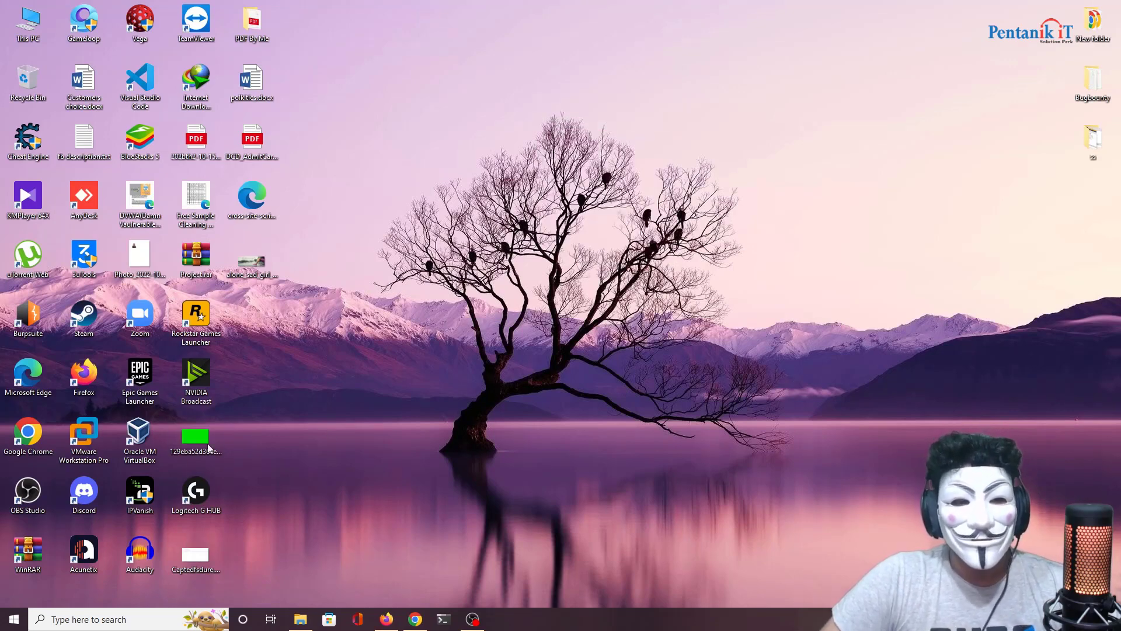
# Step: Launch the local Acunetix console and sign in with the account email and password, ending the other session
pyautogui.doubleClick(100, 552)
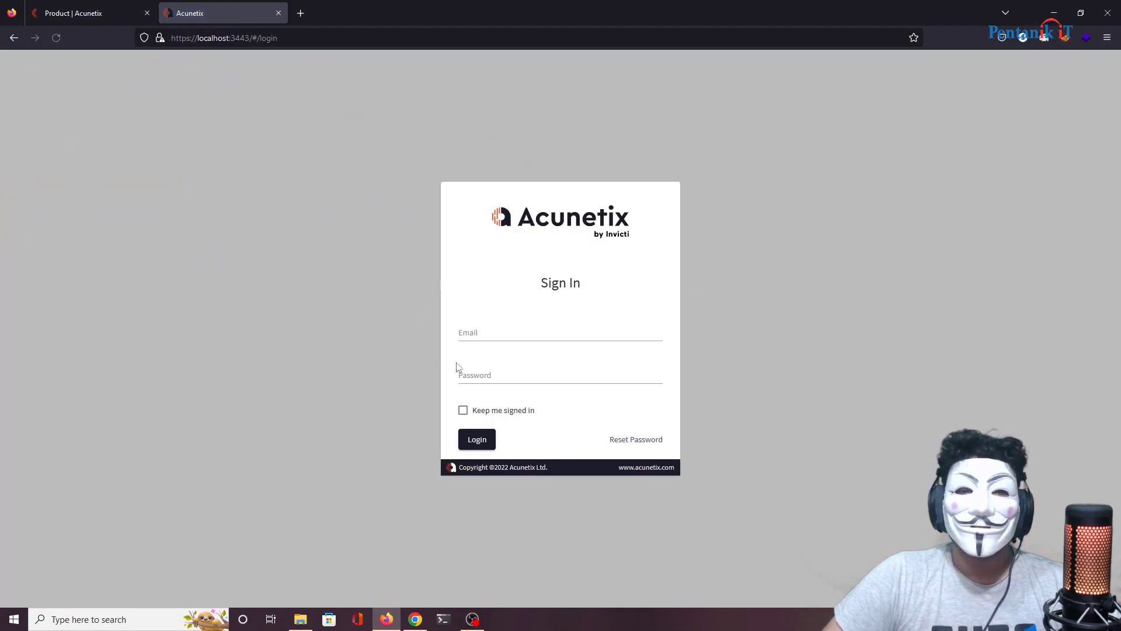
pyautogui.click(147, 13)
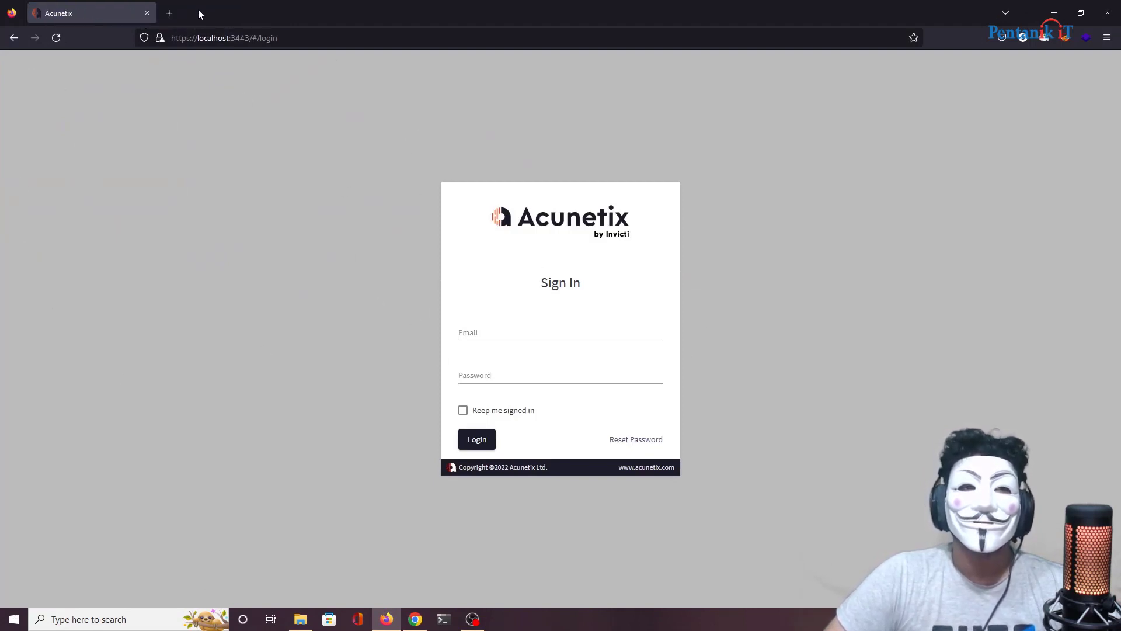
pyautogui.click(541, 328)
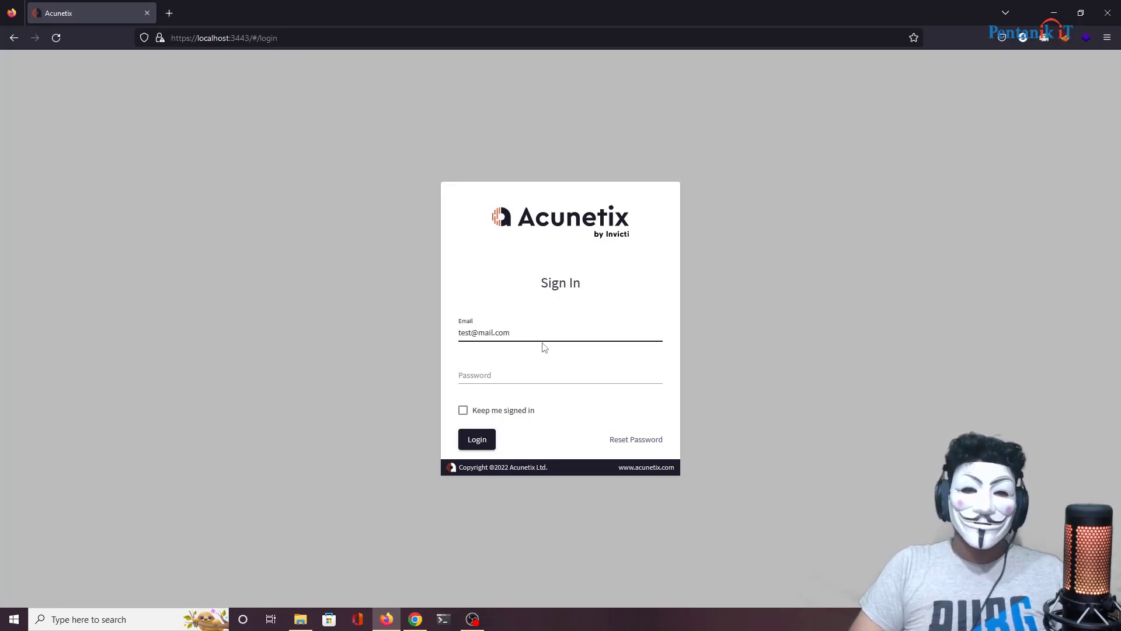
pyautogui.click(507, 375)
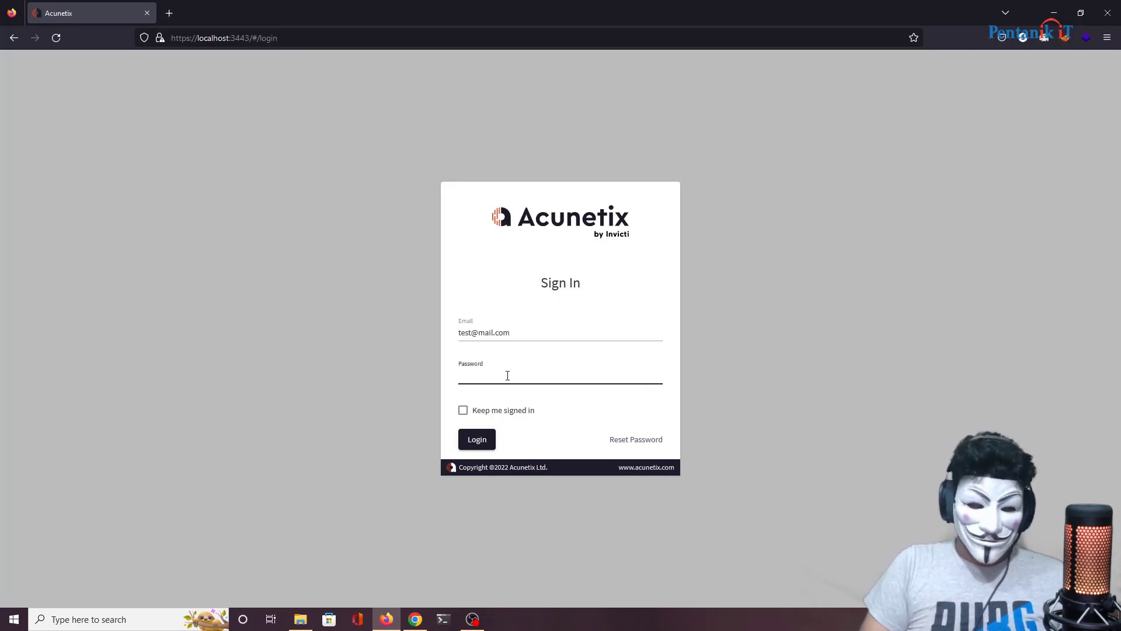
pyautogui.write('Test')
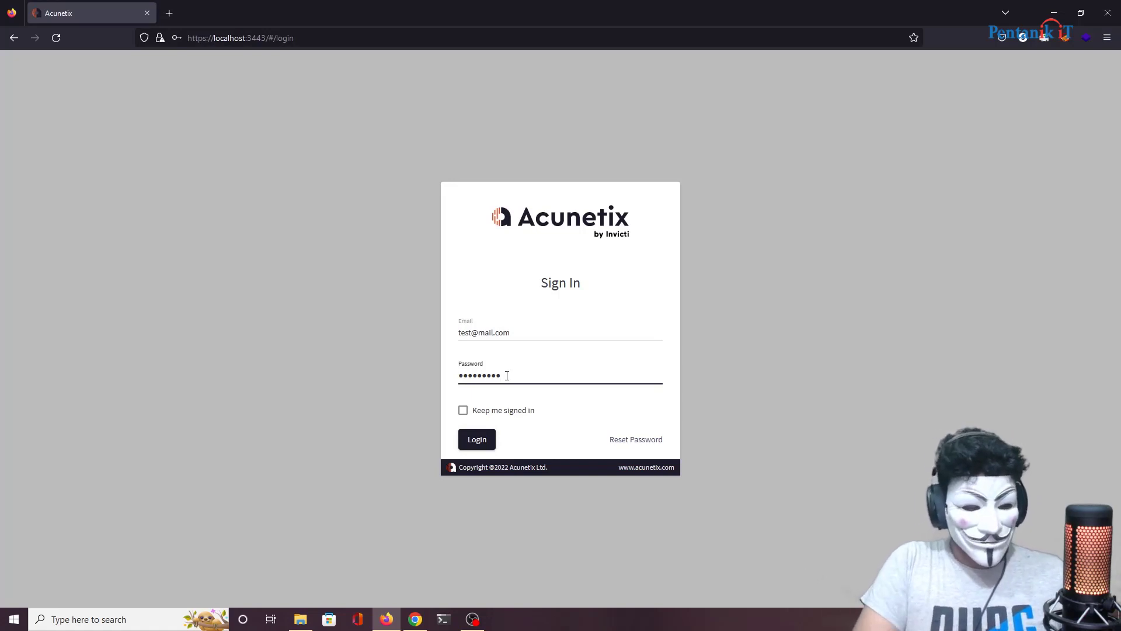
pyautogui.press('Return')
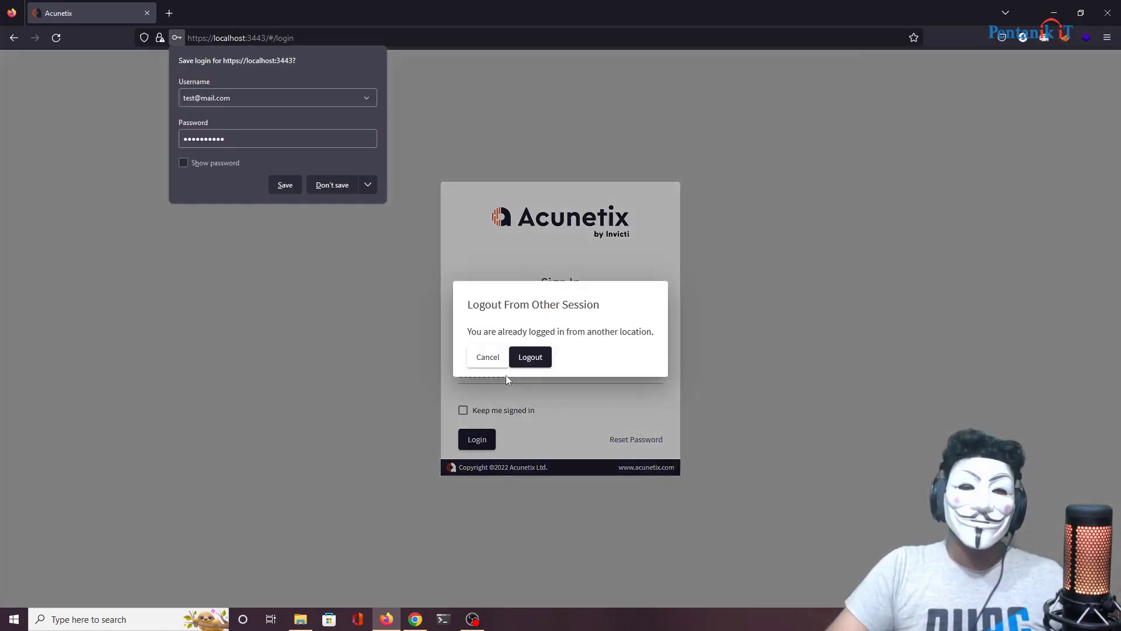
pyautogui.click(528, 357)
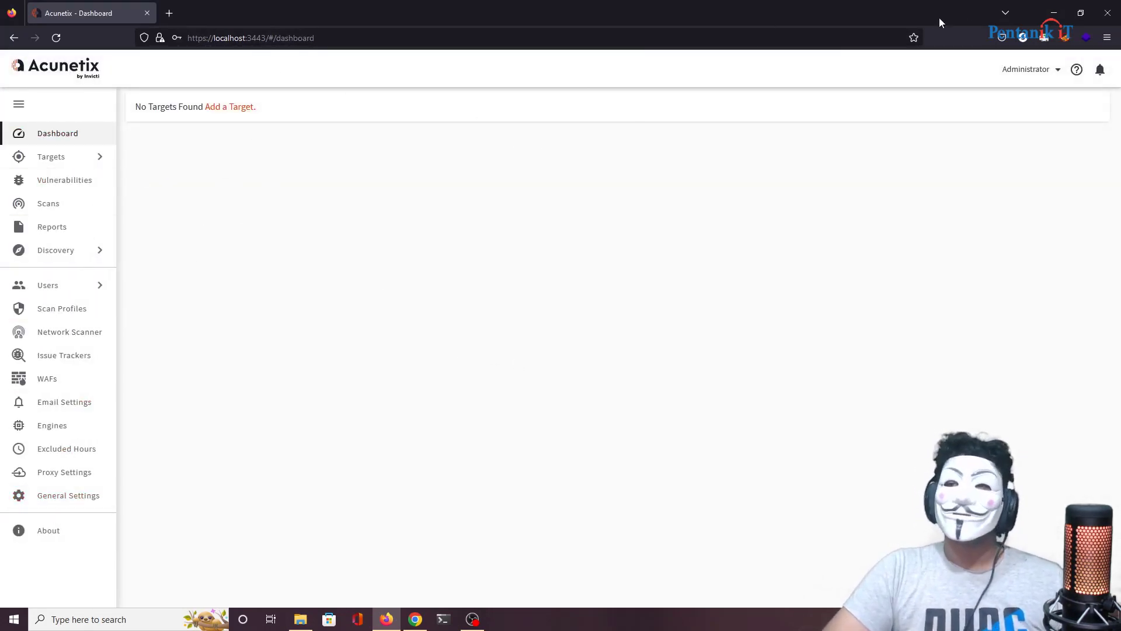
# Step: In a new tab, open the testphp.vulnweb.com Acunetix Art login page
pyautogui.click(363, 41)
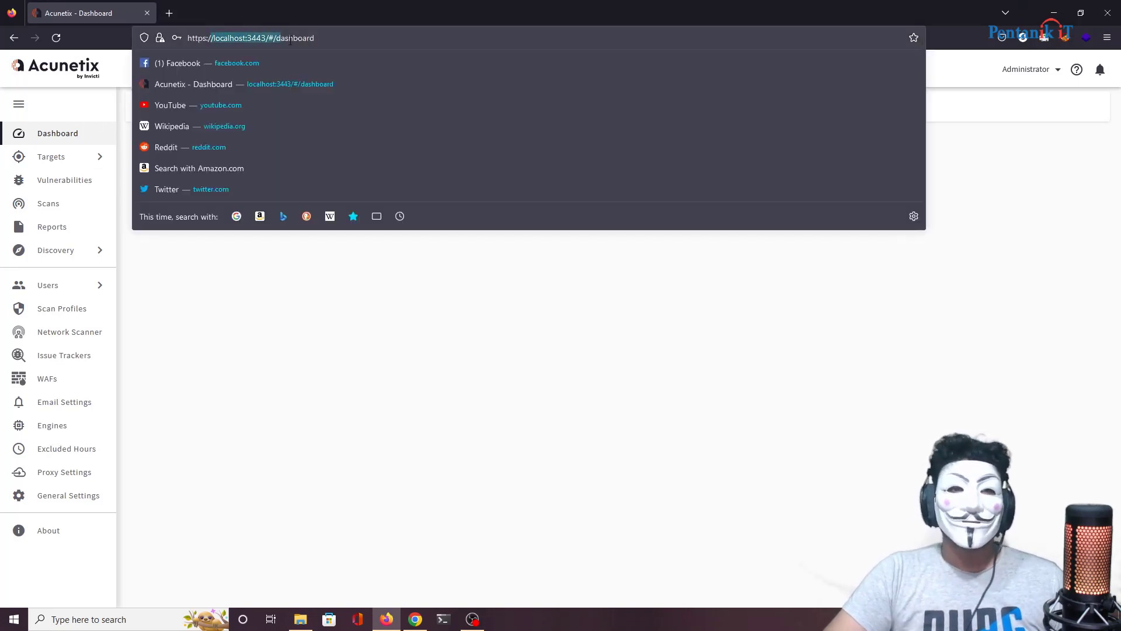
pyautogui.click(364, 41)
pyautogui.click(433, 378)
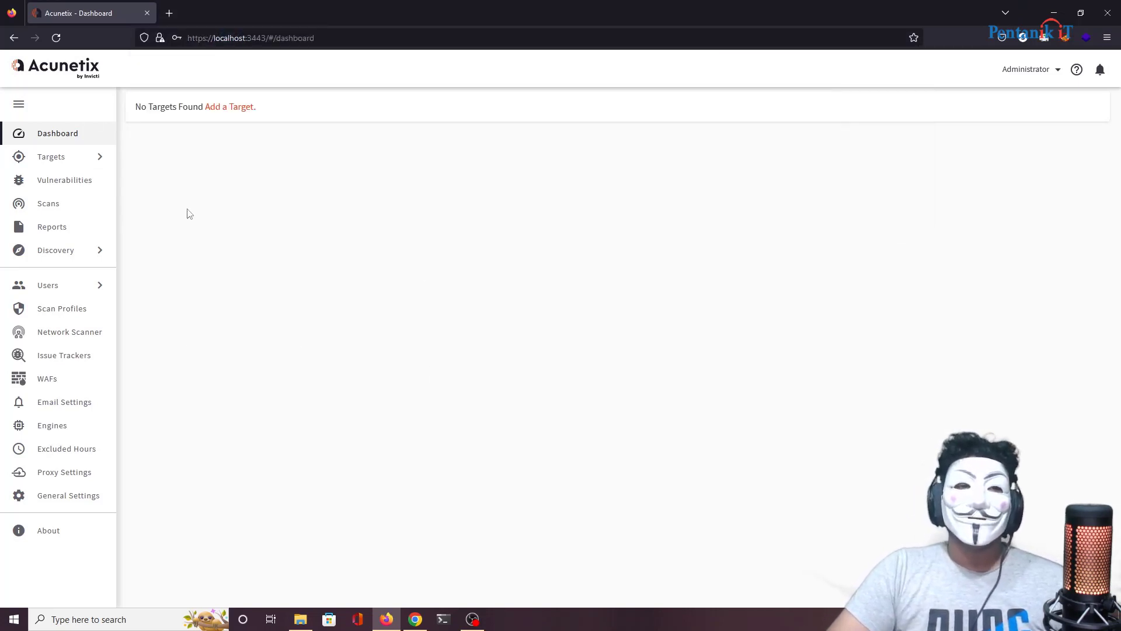
pyautogui.click(170, 13)
pyautogui.click(208, 37)
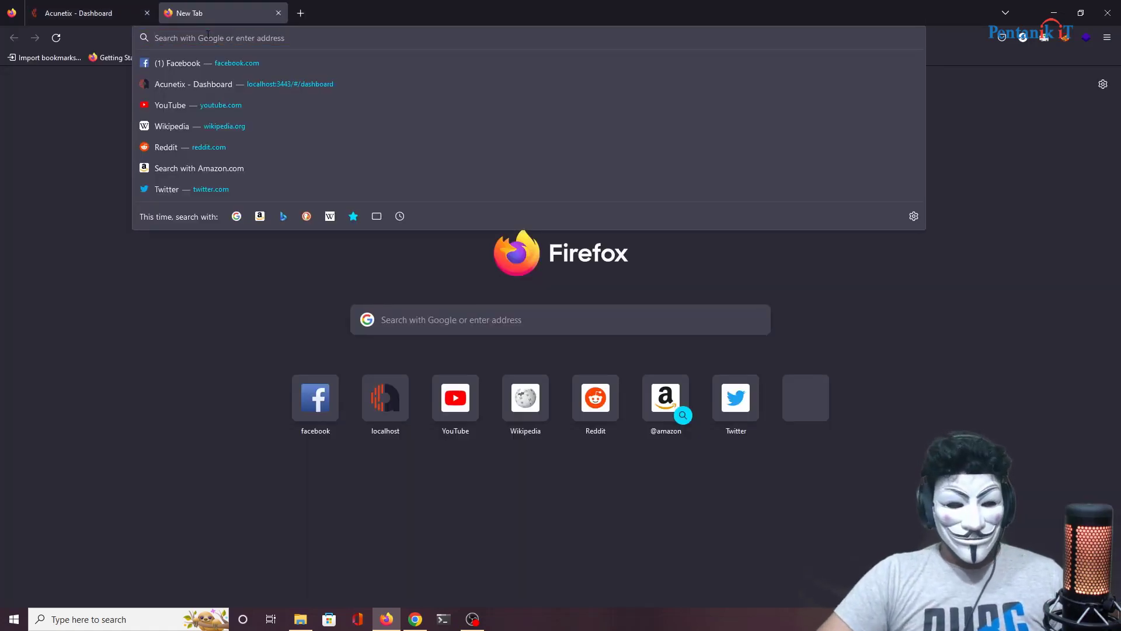
pyautogui.write('test')
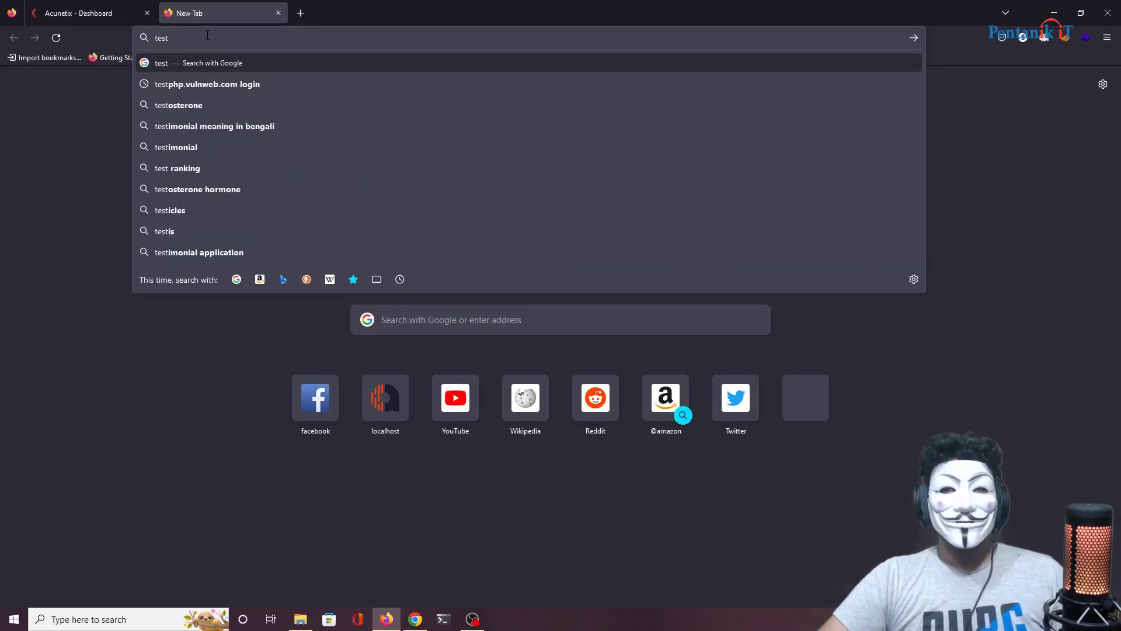
pyautogui.write('ph')
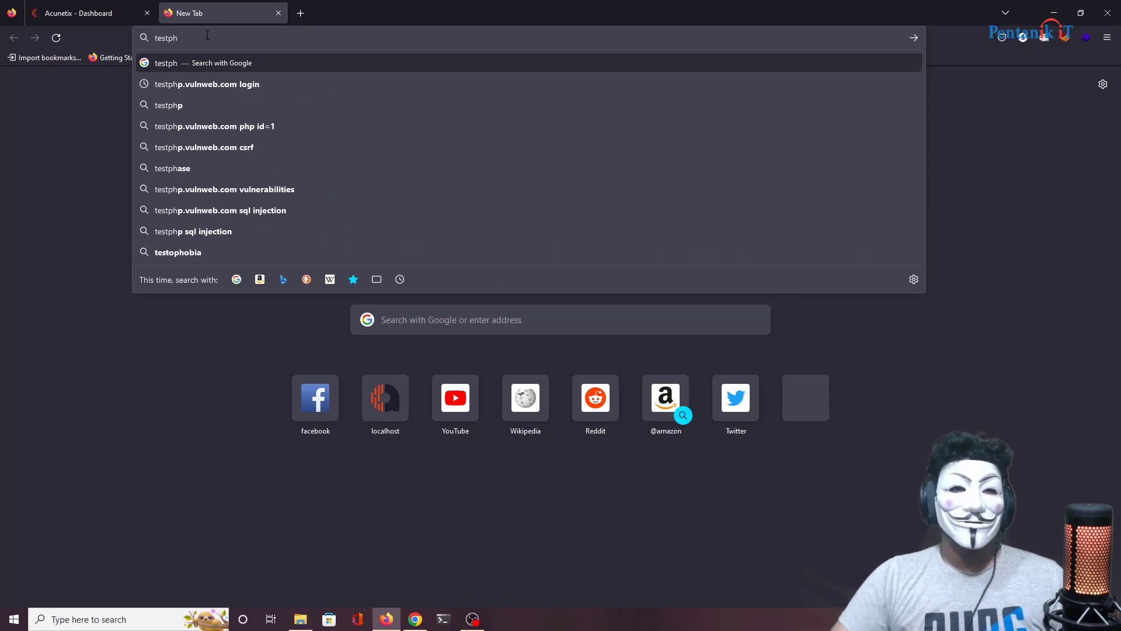
pyautogui.click(201, 85)
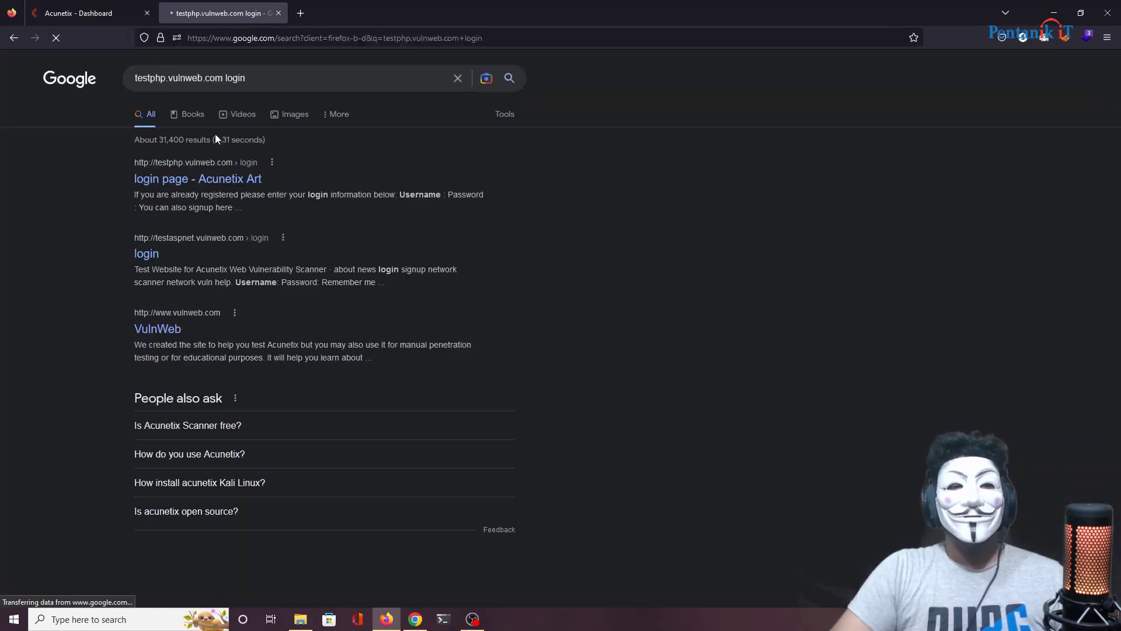
pyautogui.click(200, 177)
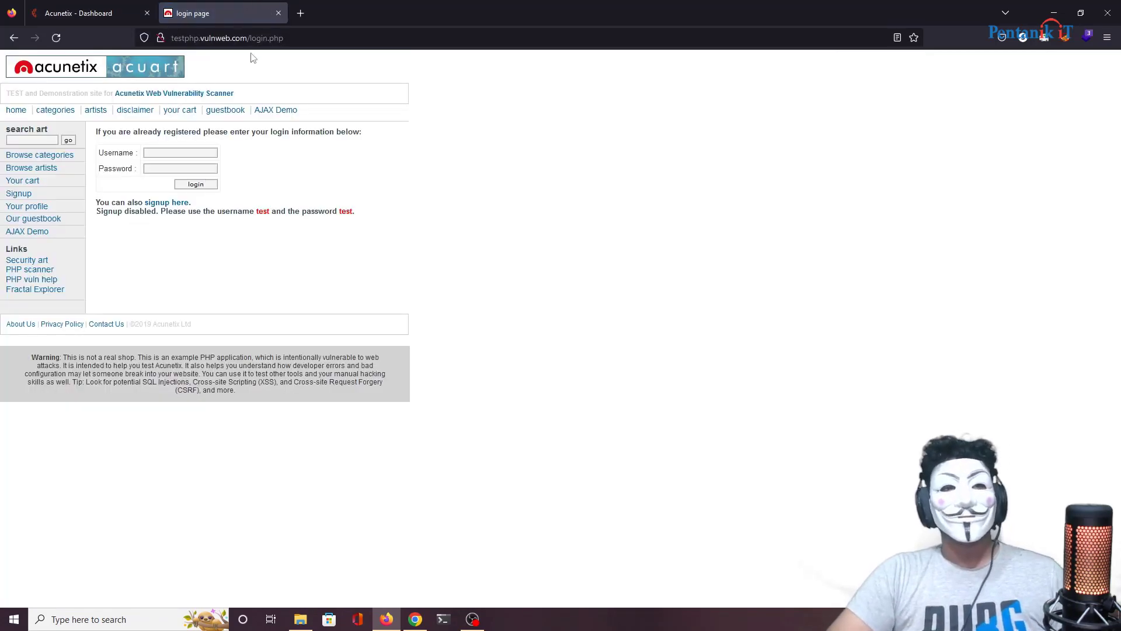
# Step: Go to the test site's home page, copy its address, and return to the Acunetix Dashboard
pyautogui.click(14, 110)
pyautogui.click(162, 30)
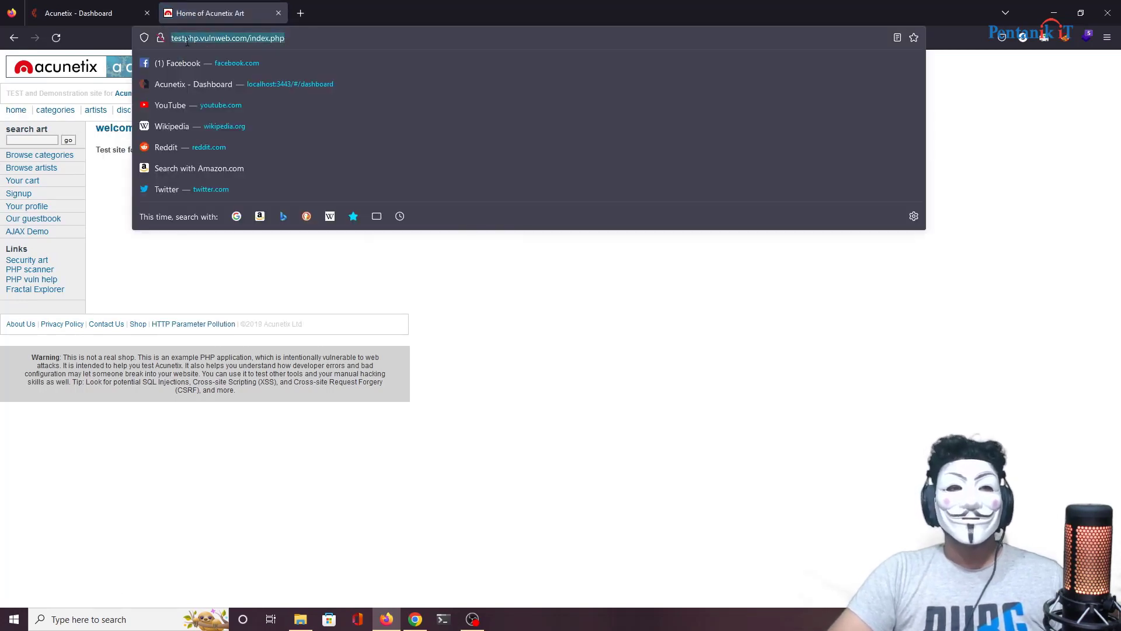
pyautogui.click(314, 41)
pyautogui.moveTo(246, 38); pyautogui.dragTo(179, 36)
pyautogui.rightClick(177, 35)
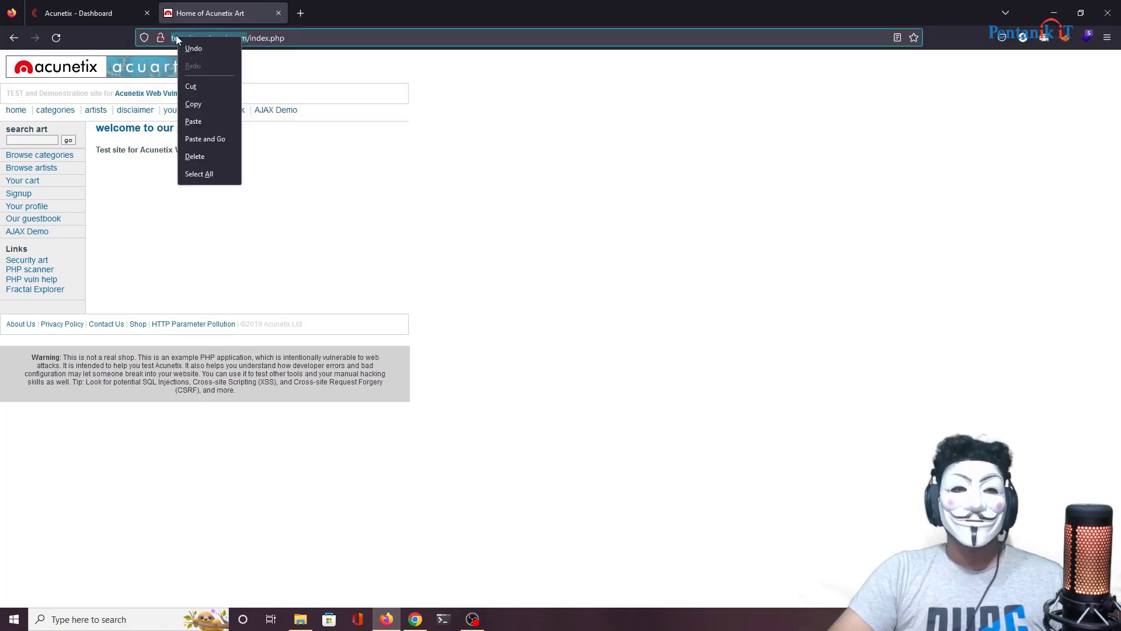
pyautogui.click(208, 103)
pyautogui.click(85, 14)
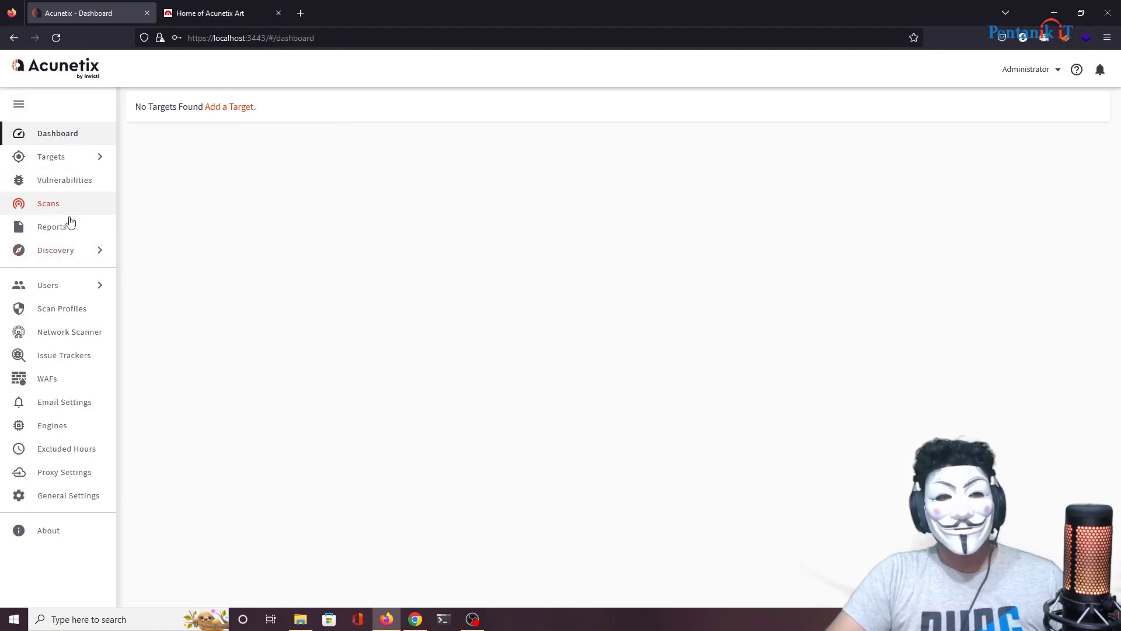
pyautogui.click(38, 205)
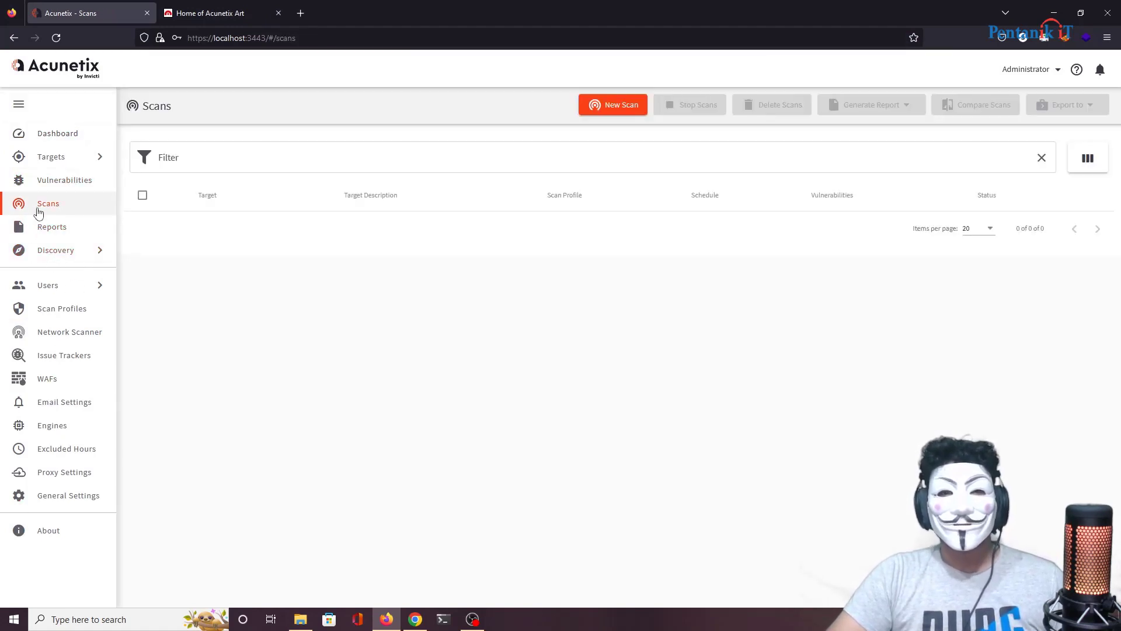
pyautogui.click(588, 108)
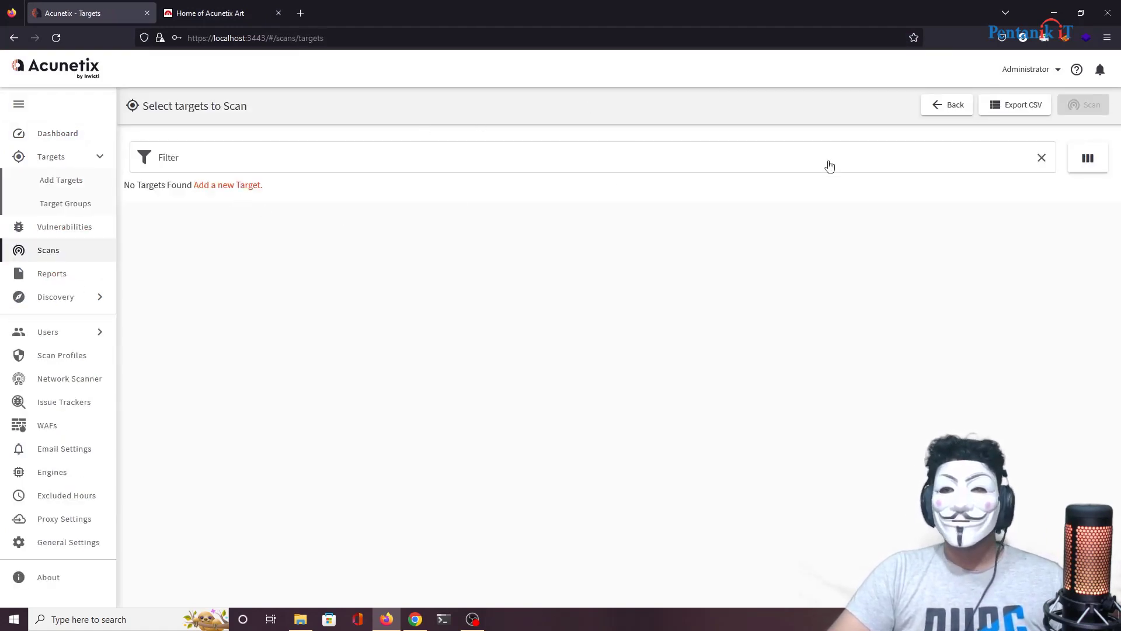
pyautogui.click(432, 169)
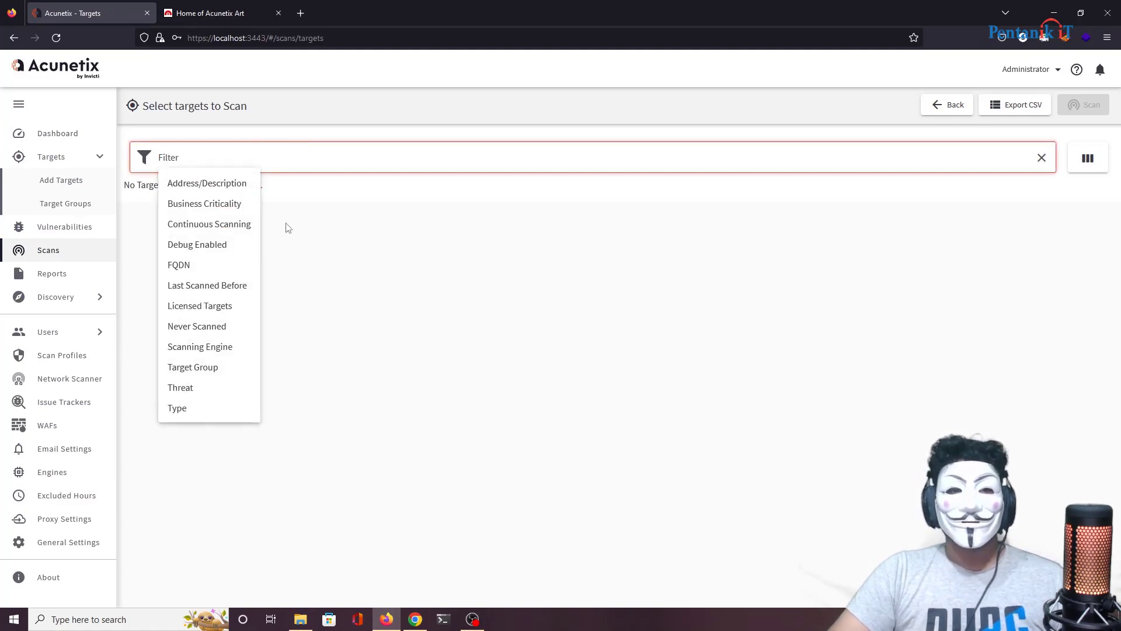
pyautogui.click(327, 260)
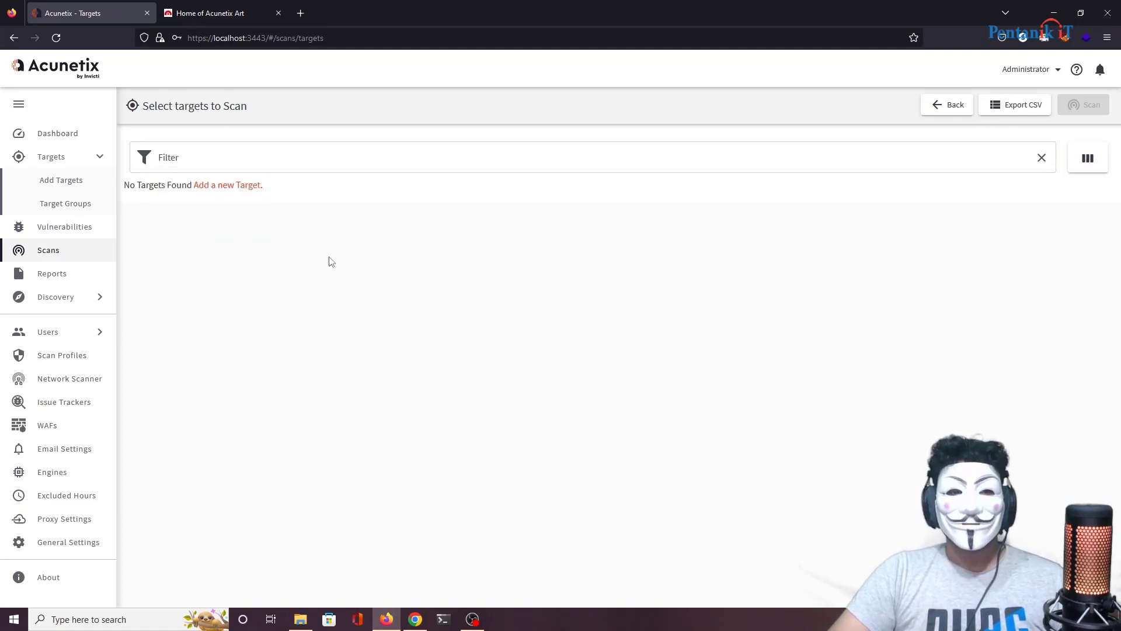
pyautogui.click(234, 186)
pyautogui.click(444, 199)
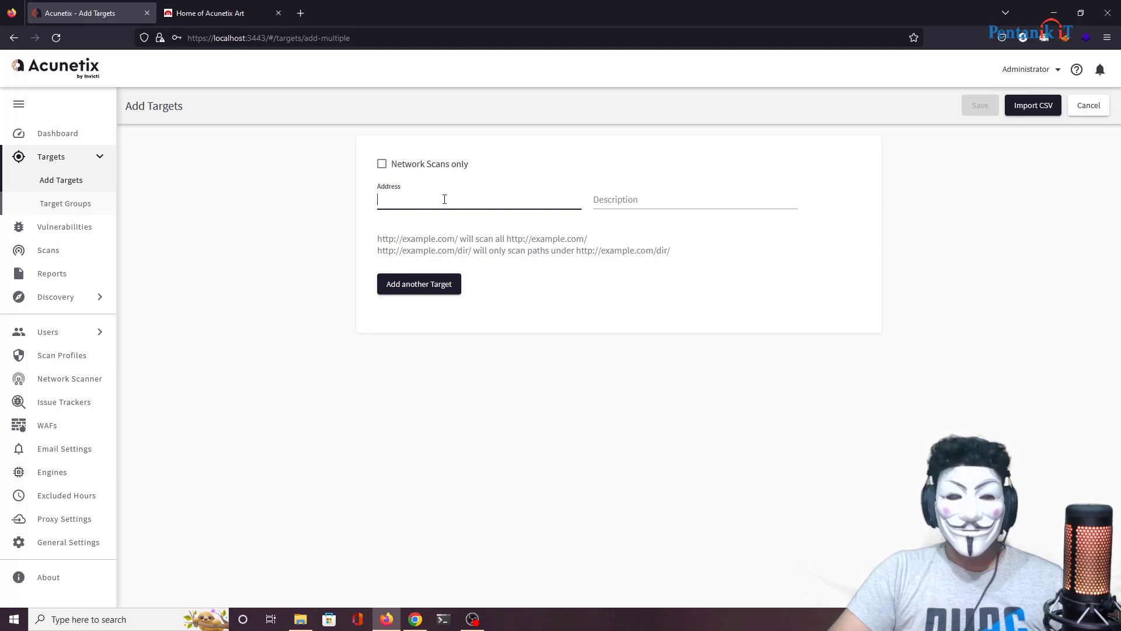
pyautogui.hotkey('ctrl', 'v')
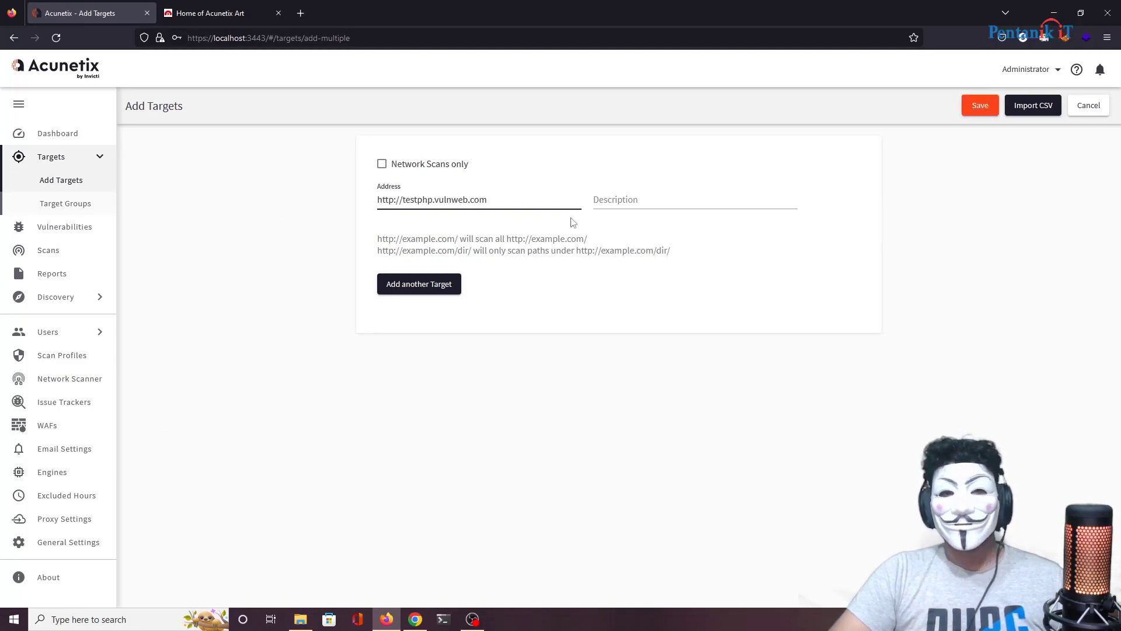
pyautogui.click(987, 107)
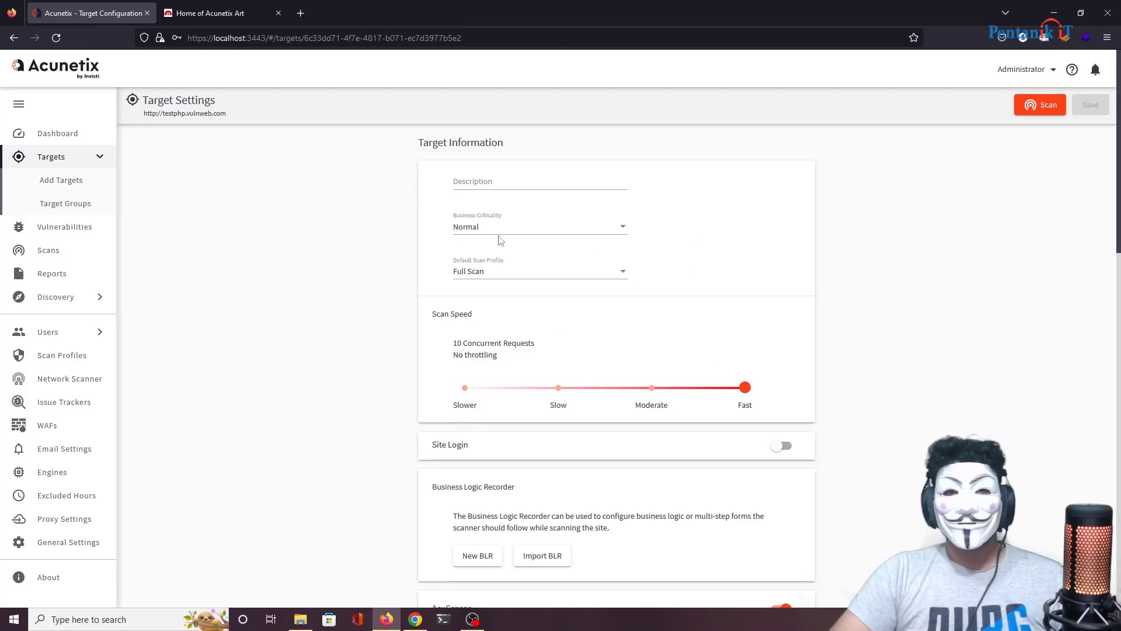
# Step: Review the Default Scan Profile options in Target Settings, leaving Full Scan in place
pyautogui.click(511, 270)
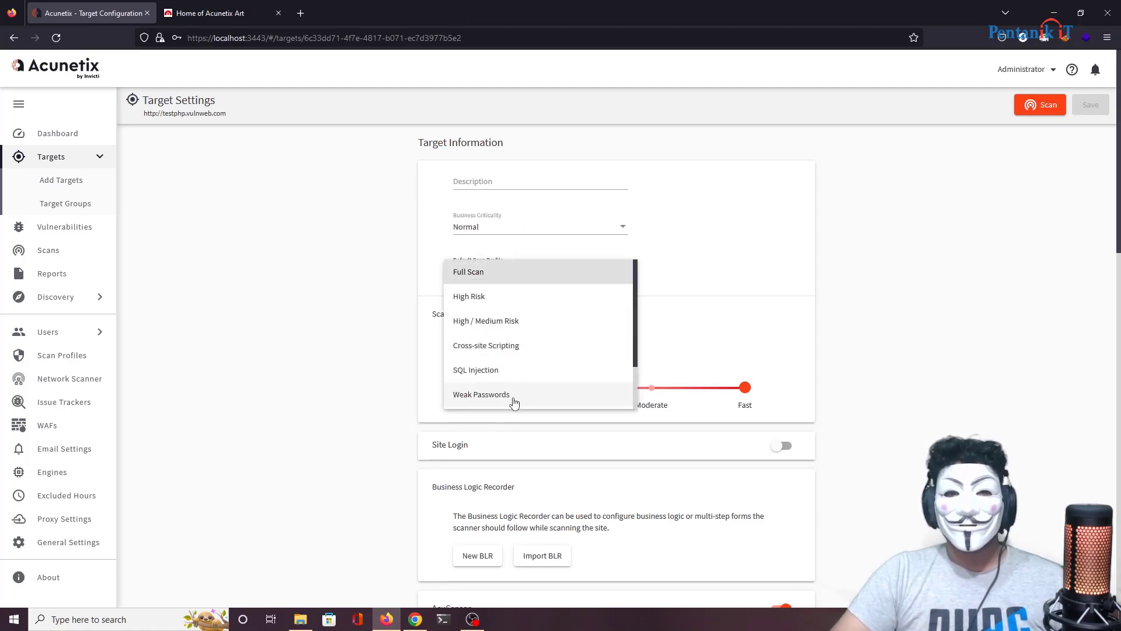
pyautogui.click(723, 267)
pyautogui.click(544, 280)
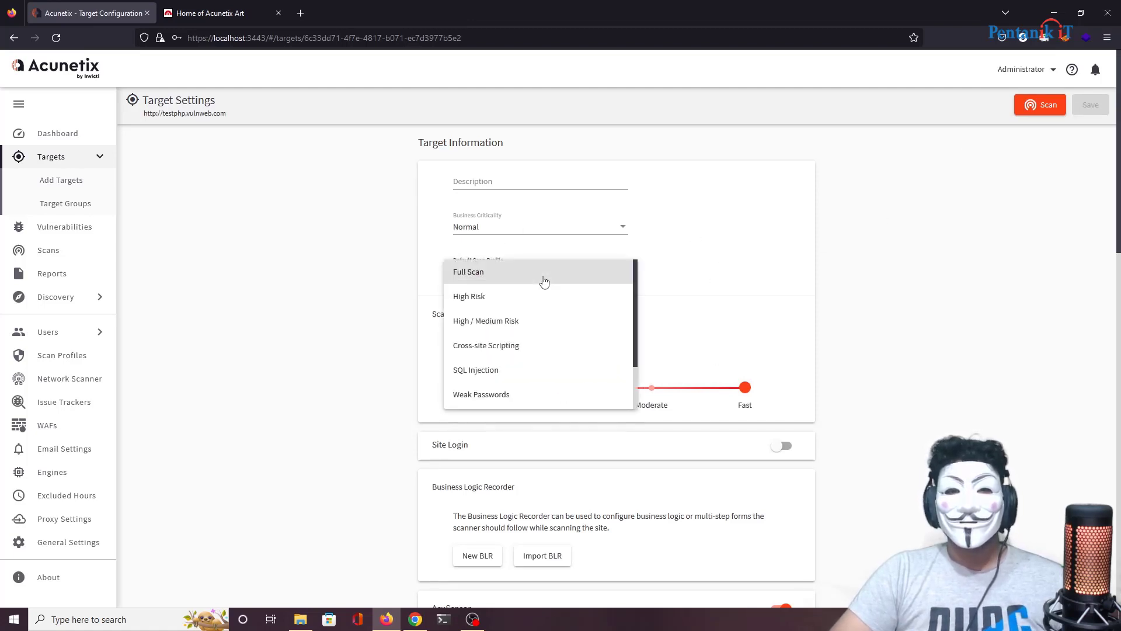
pyautogui.click(703, 304)
pyautogui.scroll(-1, 705, 308)
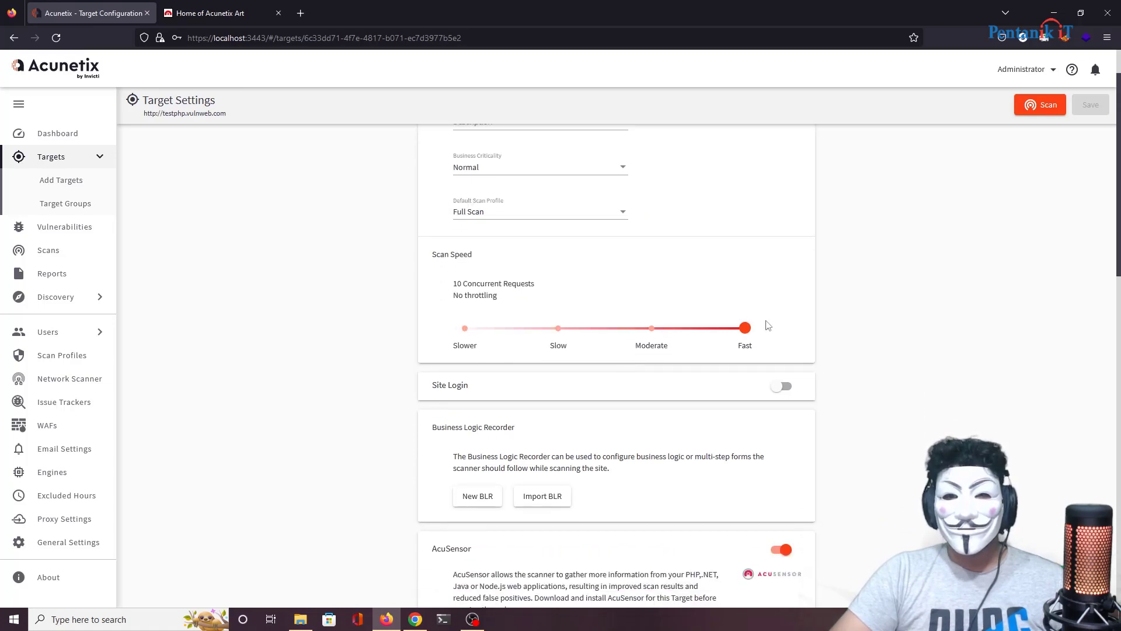
pyautogui.moveTo(745, 328); pyautogui.dragTo(839, 347)
# Step: Scroll through the remaining target settings, then select Cross-site Scripting as the default scan profile
pyautogui.scroll(-2, 905, 359)
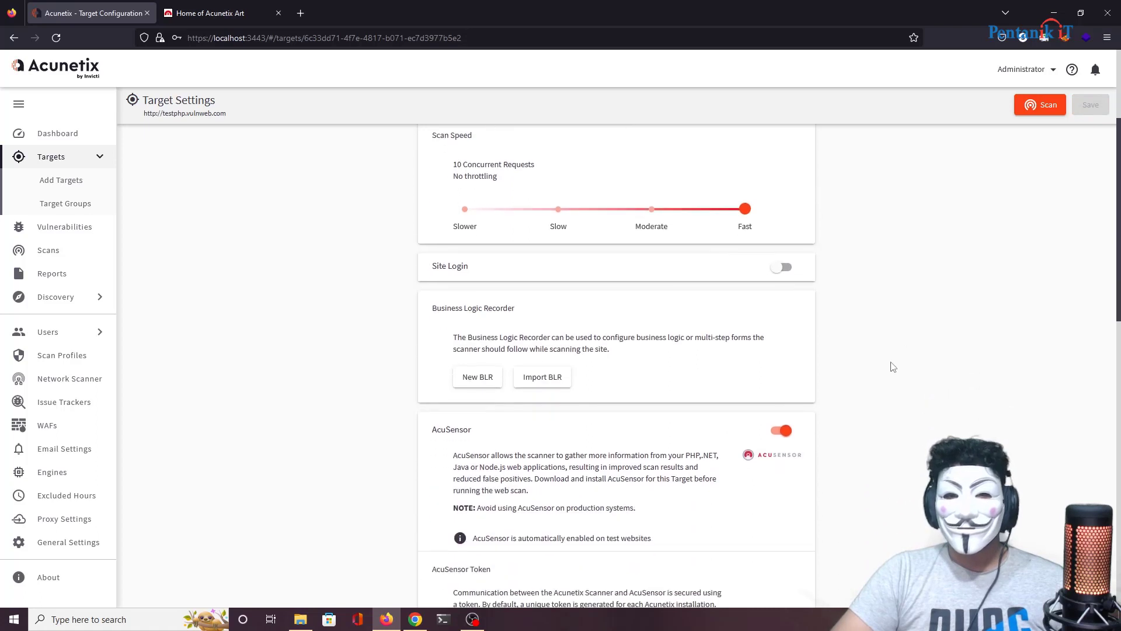
pyautogui.scroll(-2, 751, 323)
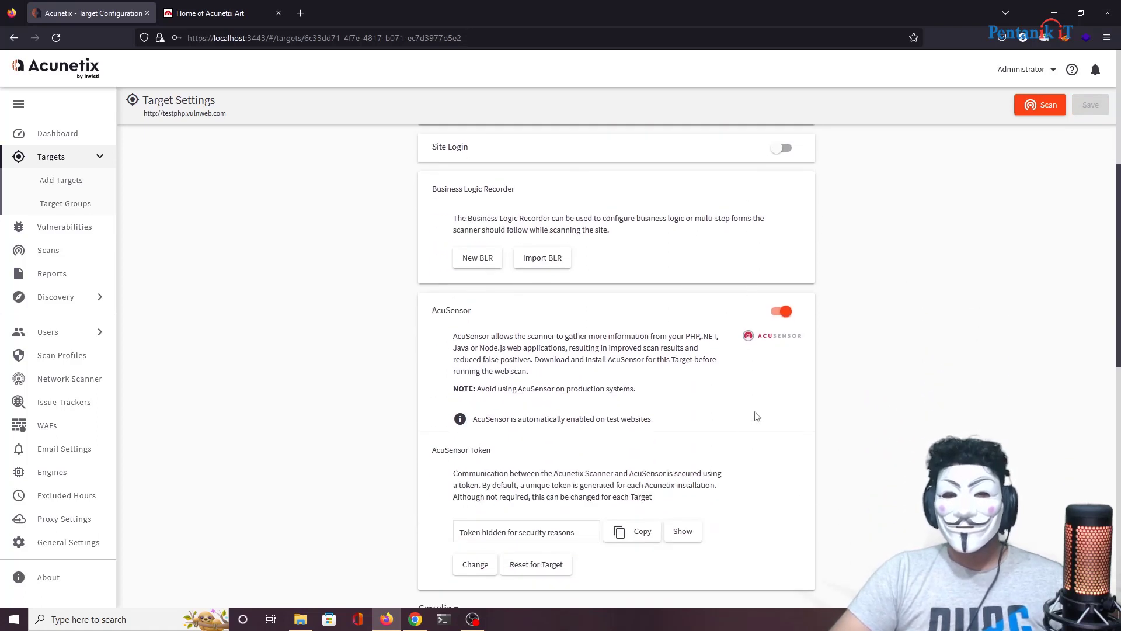
pyautogui.scroll(-4, 757, 415)
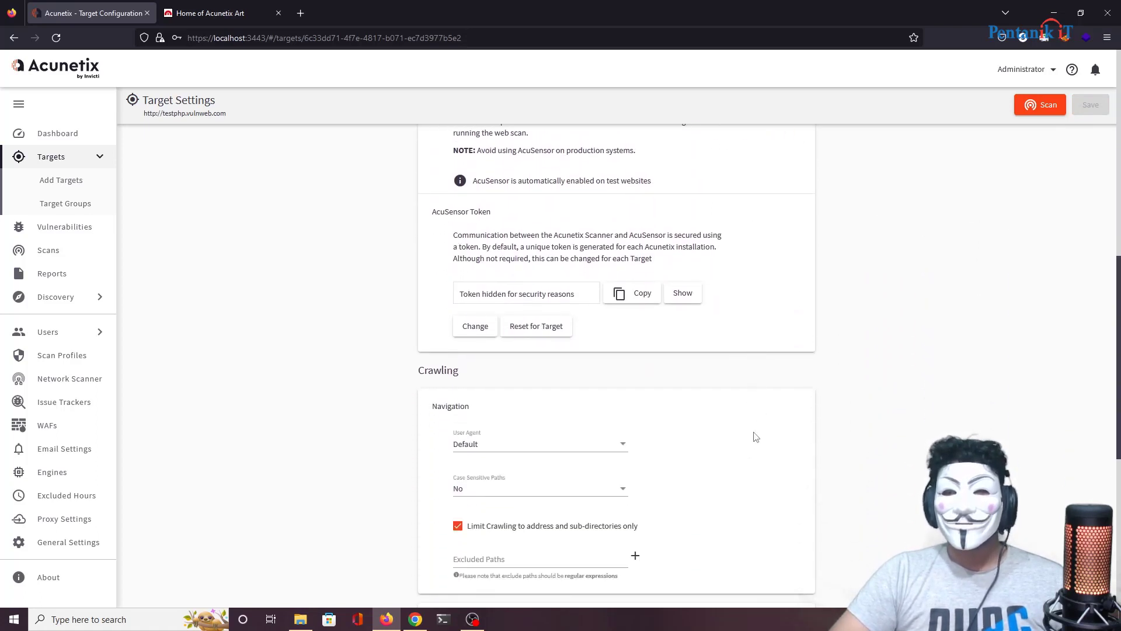
pyautogui.scroll(-2, 753, 432)
pyautogui.scroll(5, 779, 408)
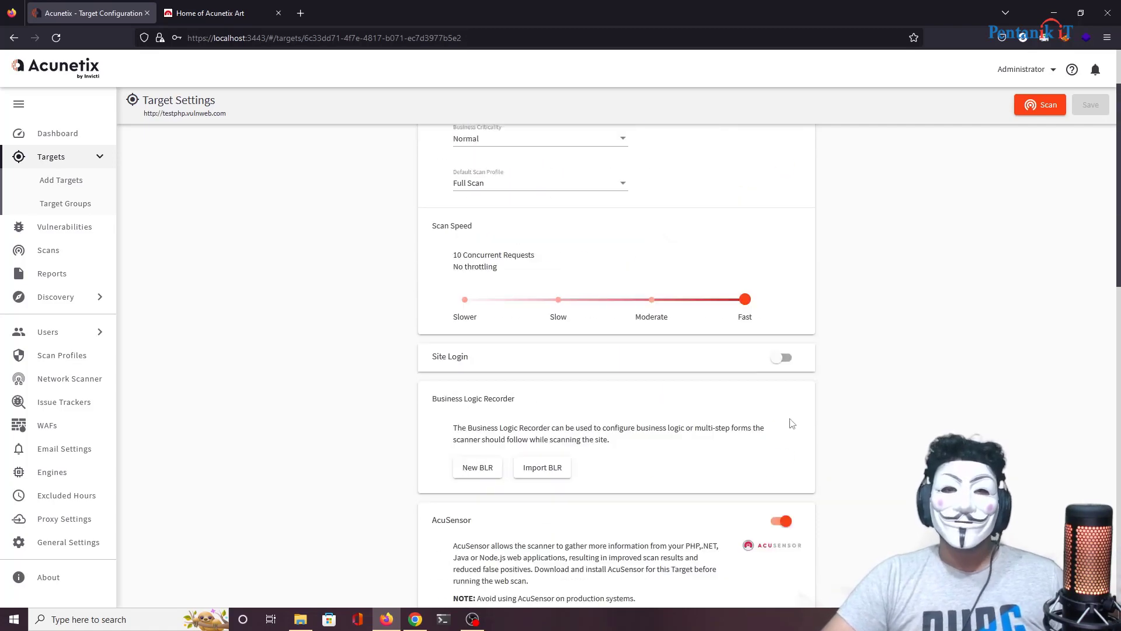
pyautogui.scroll(2, 618, 235)
pyautogui.click(573, 280)
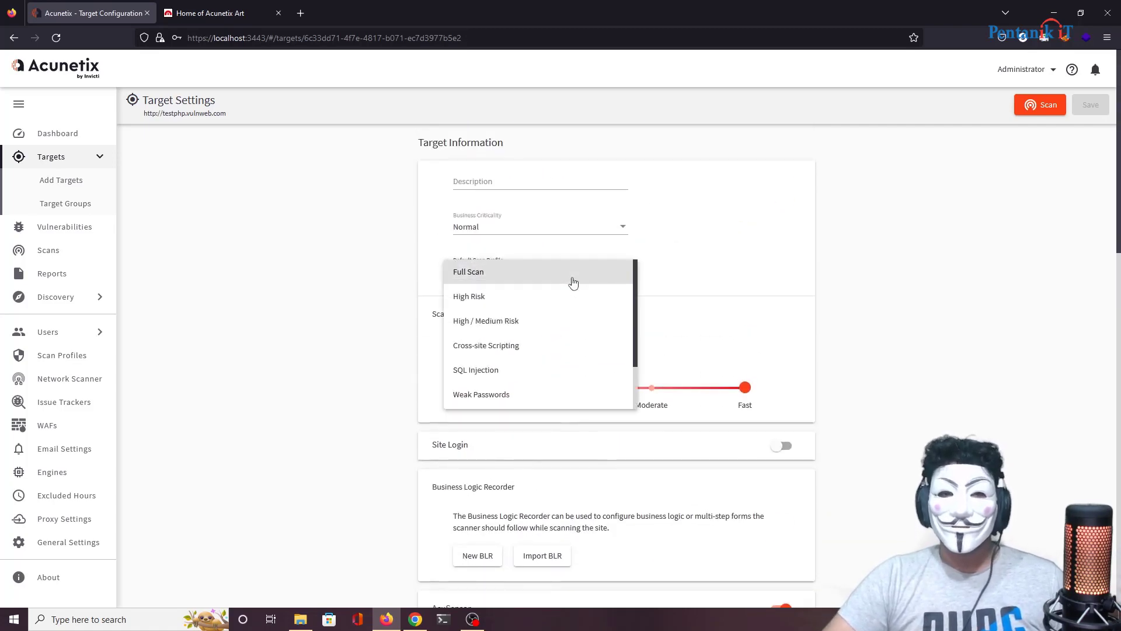
pyautogui.click(576, 346)
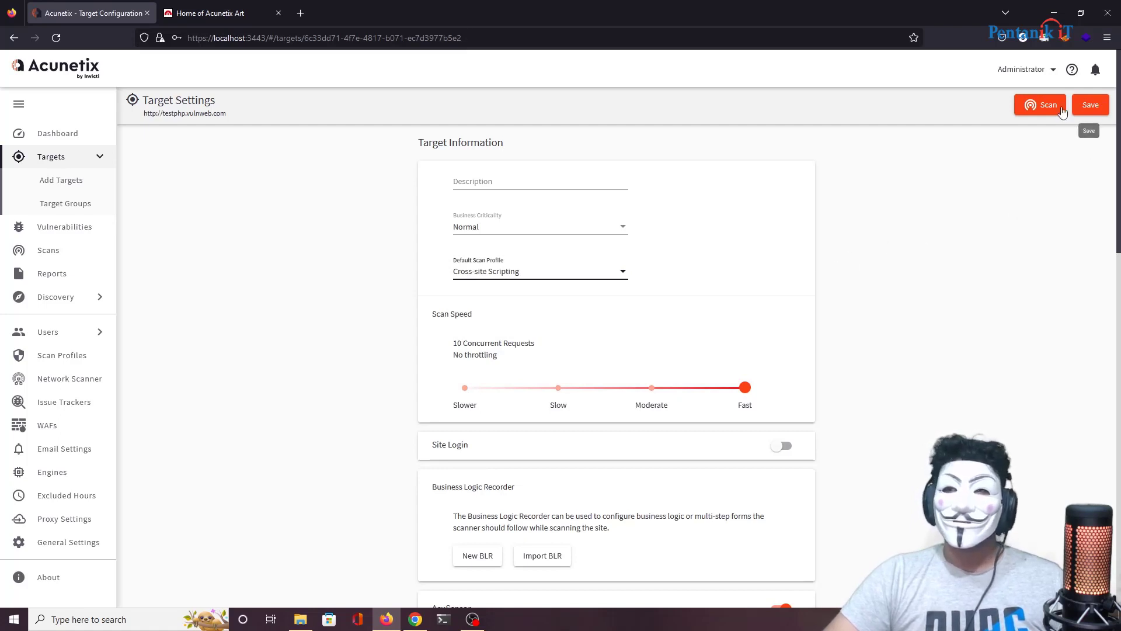
# Step: Save the changed target settings before starting the scan
pyautogui.click(1040, 105)
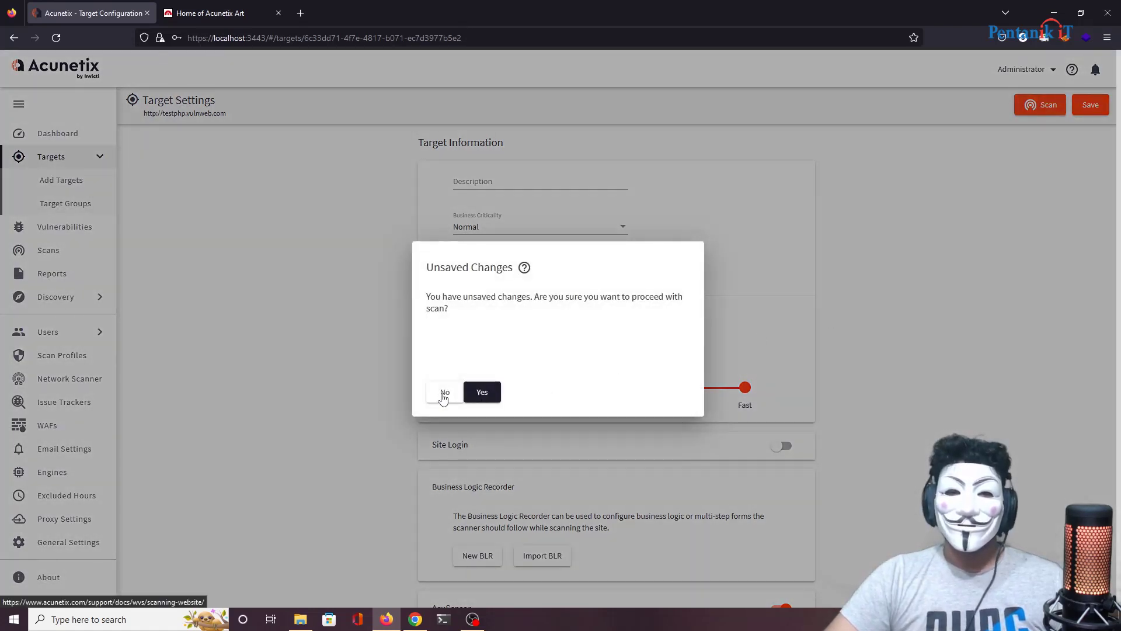
pyautogui.click(442, 393)
pyautogui.click(1090, 105)
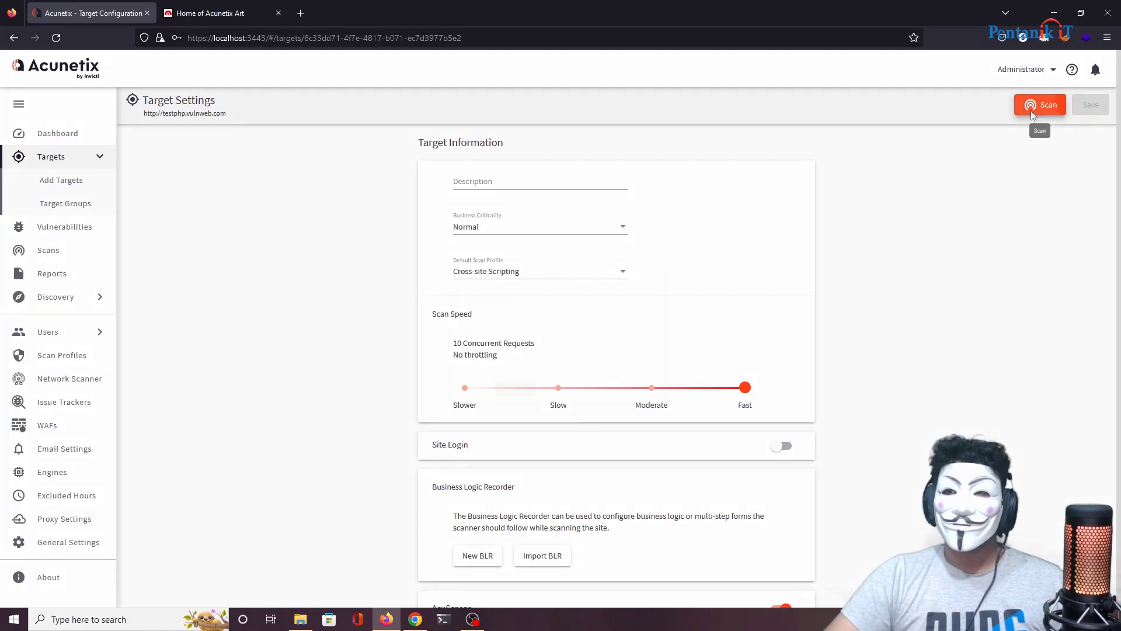
pyautogui.click(1041, 106)
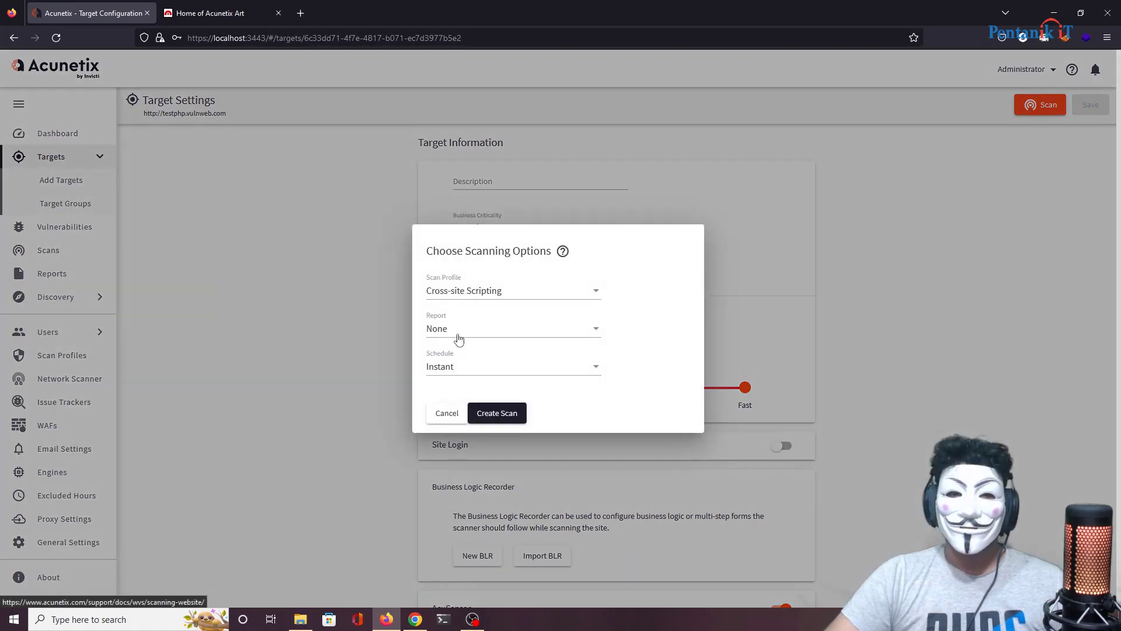
# Step: Create an instant scan with the OWASP Top 10 2021 compliance report
pyautogui.click(458, 335)
pyautogui.scroll(-7, 502, 406)
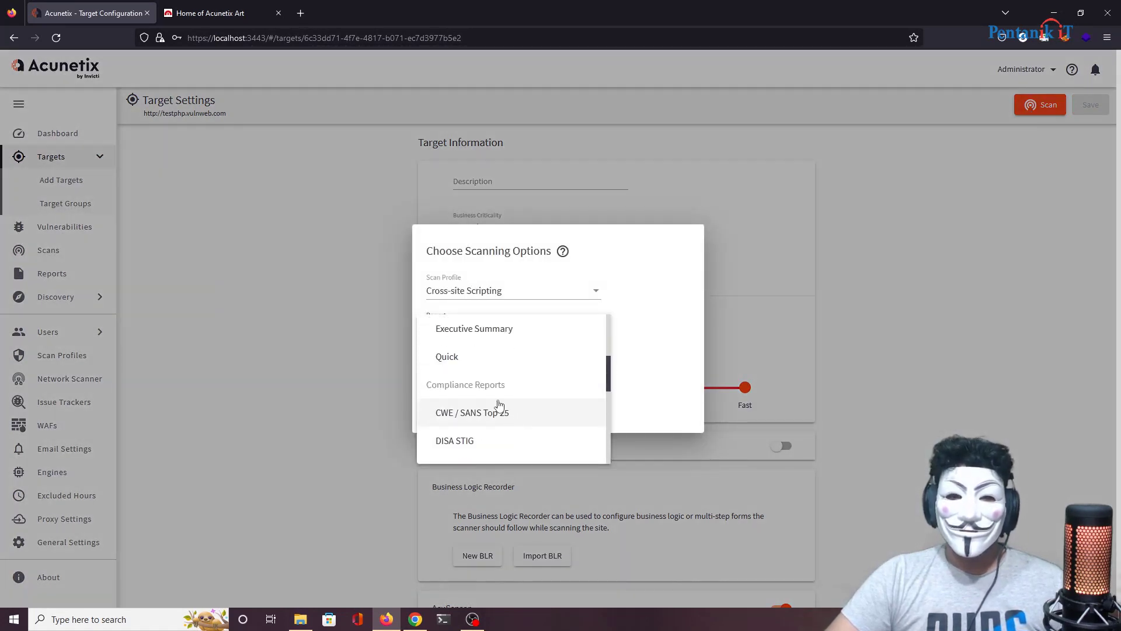
pyautogui.scroll(3, 500, 431)
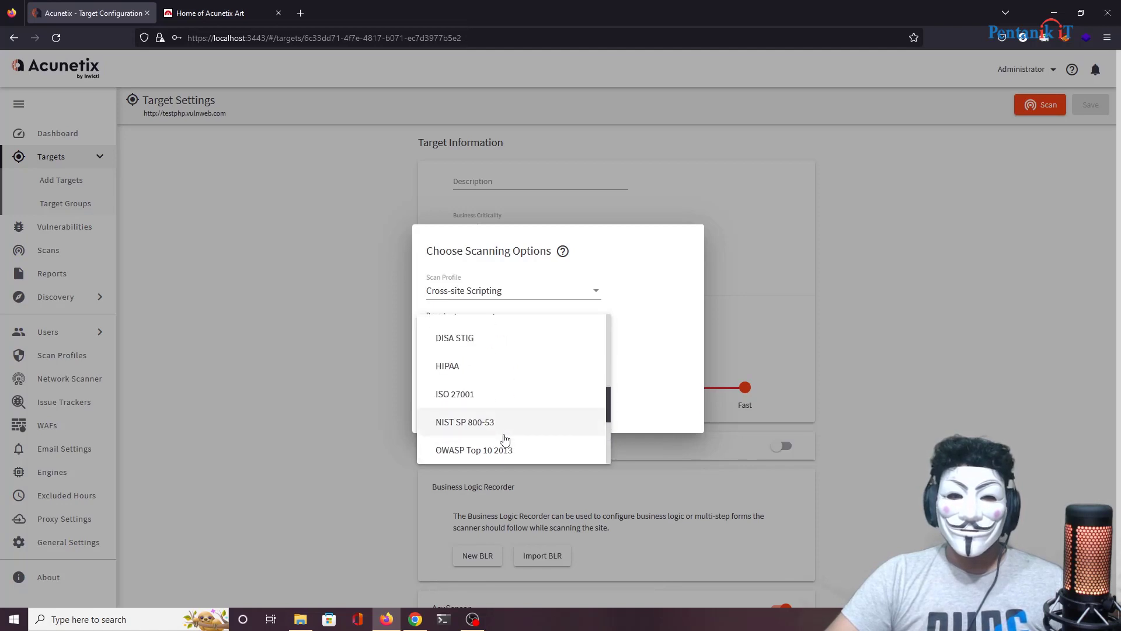
pyautogui.scroll(-3, 495, 436)
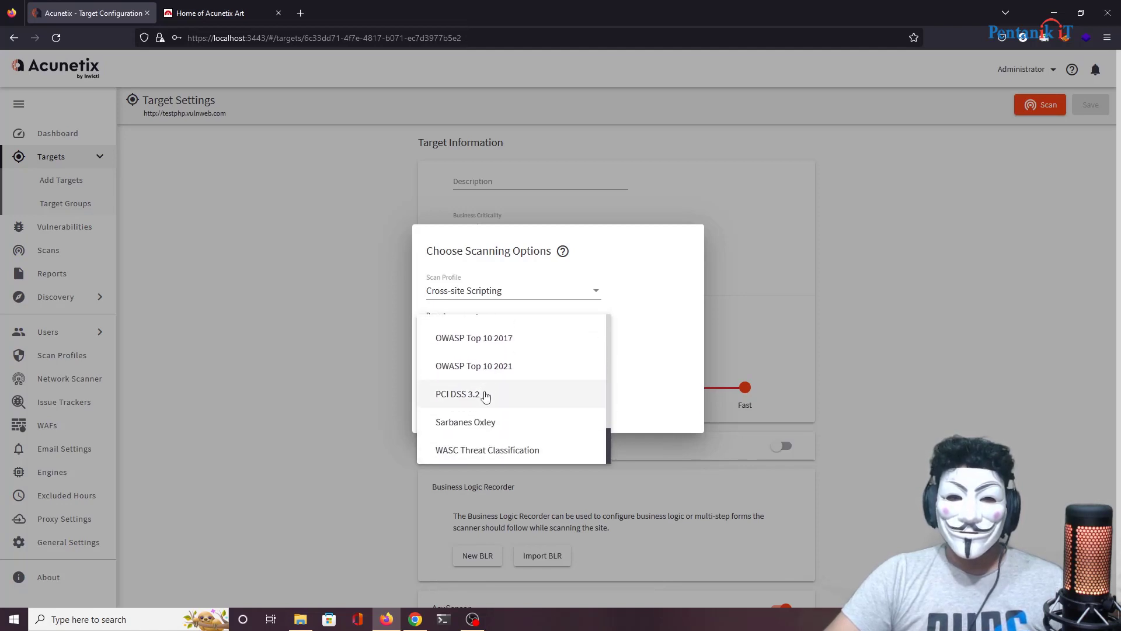
pyautogui.click(504, 368)
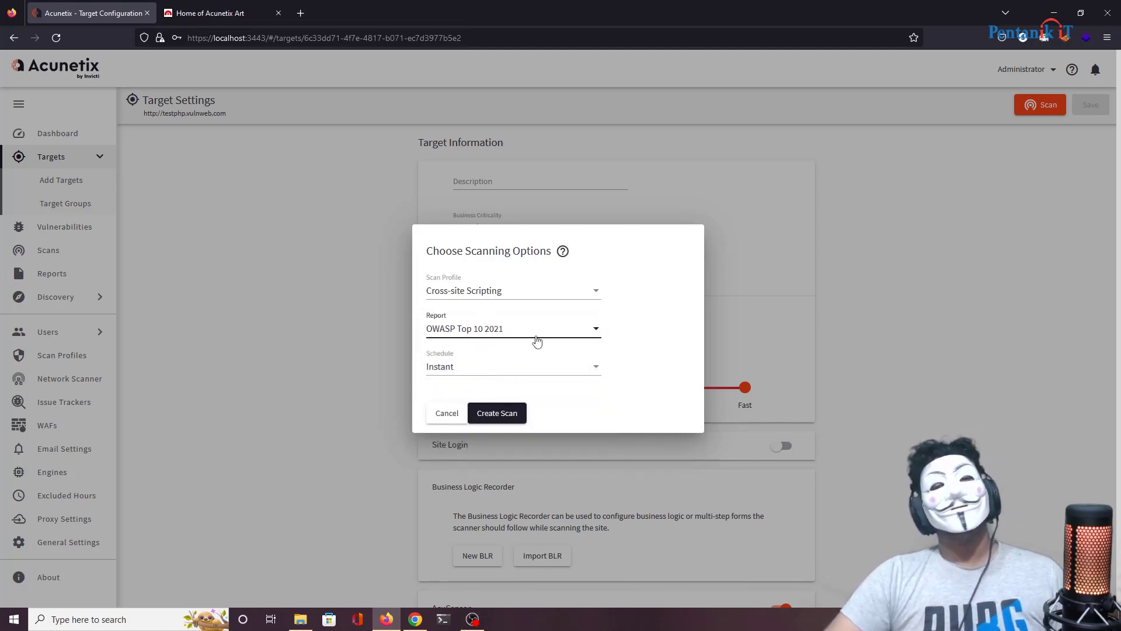
pyautogui.click(458, 368)
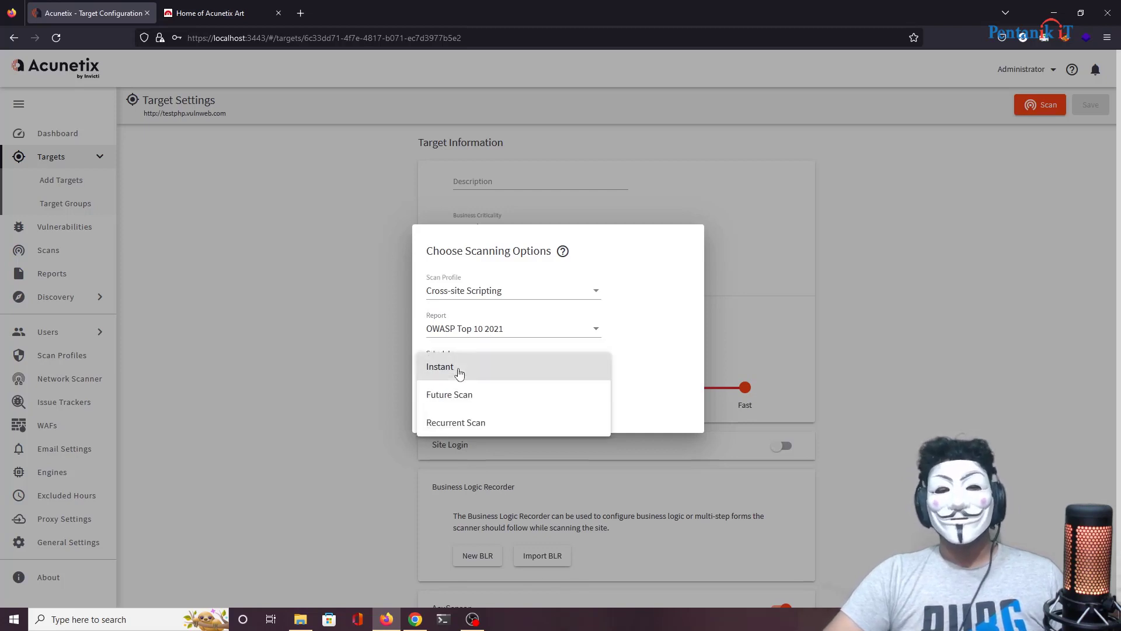
pyautogui.click(458, 368)
pyautogui.click(488, 416)
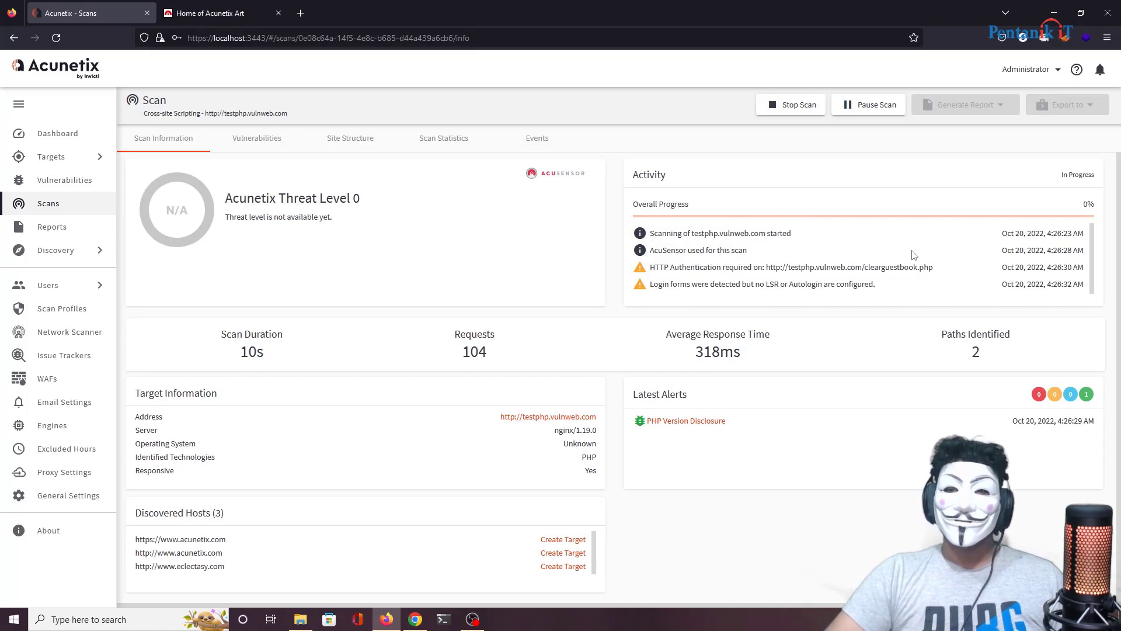
# Step: Check the HTTP Authentication activity entry of the running scan, then open a blank tab
pyautogui.tripleClick(1075, 267)
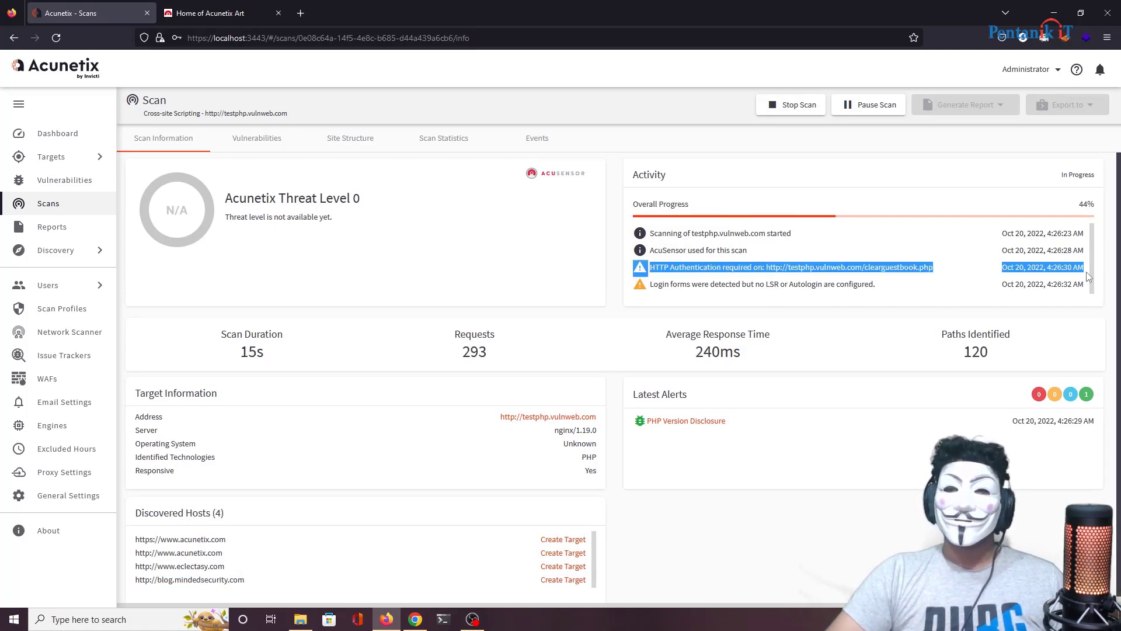
pyautogui.click(921, 209)
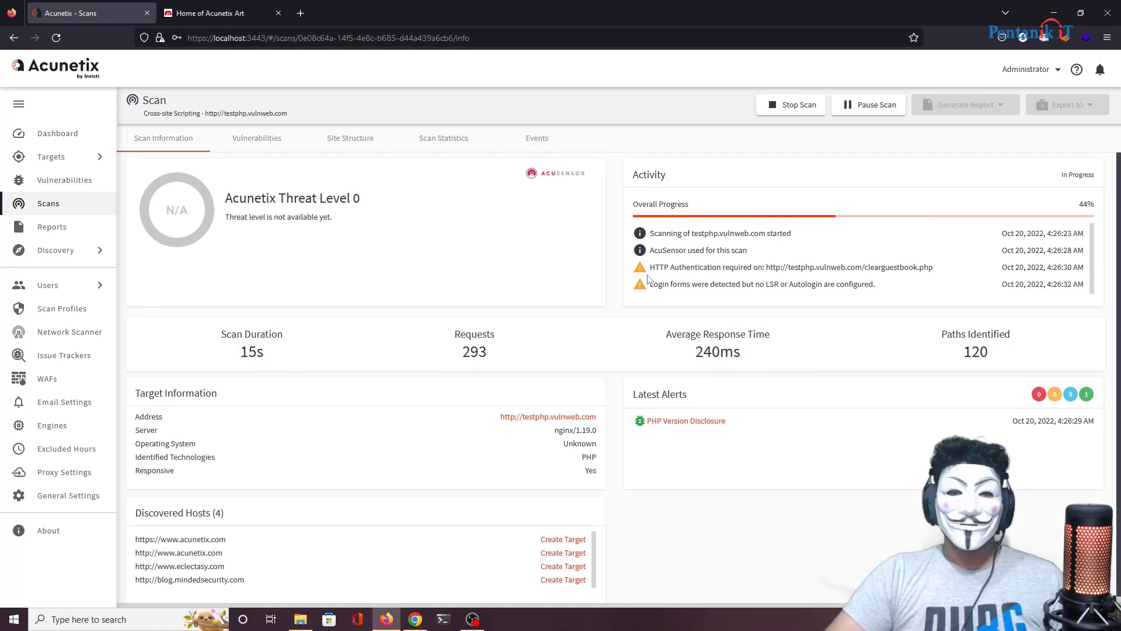
pyautogui.click(310, 11)
pyautogui.click(299, 34)
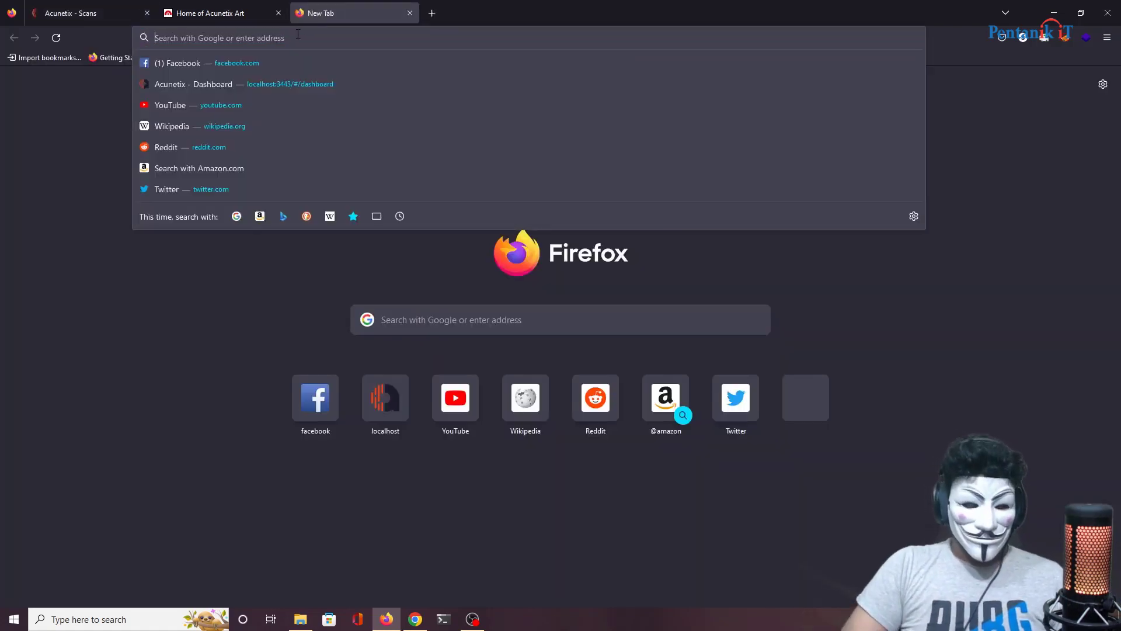
# Step: Go to fiverr.com, dismiss the Google sign-in popup, and search for 'automated pentest'
pyautogui.write('fiverr')
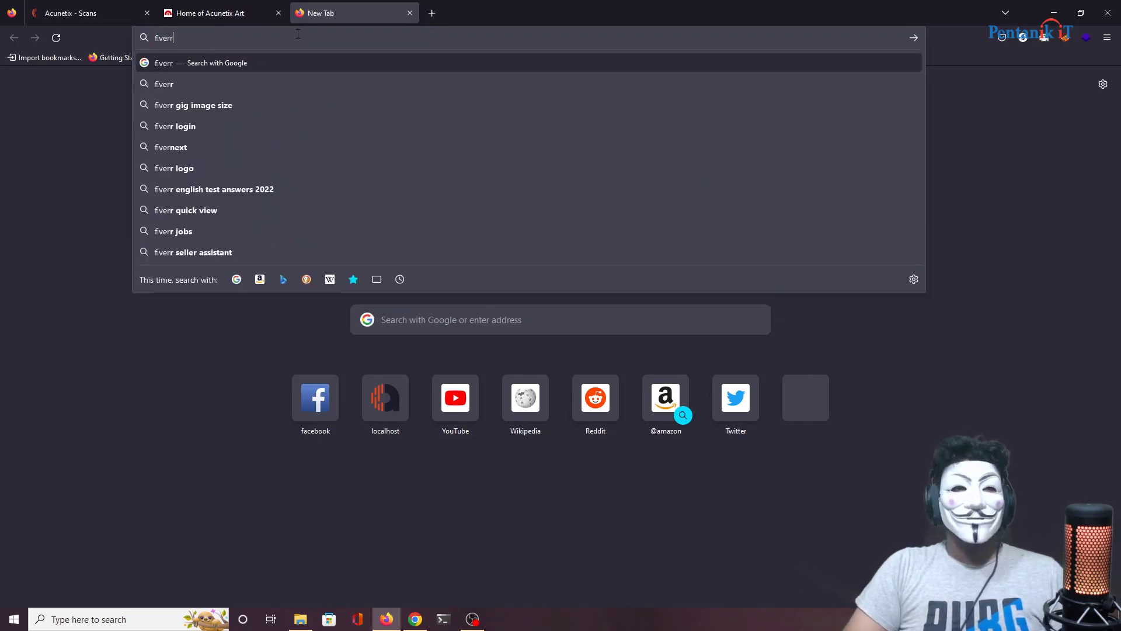
pyautogui.write('.com')
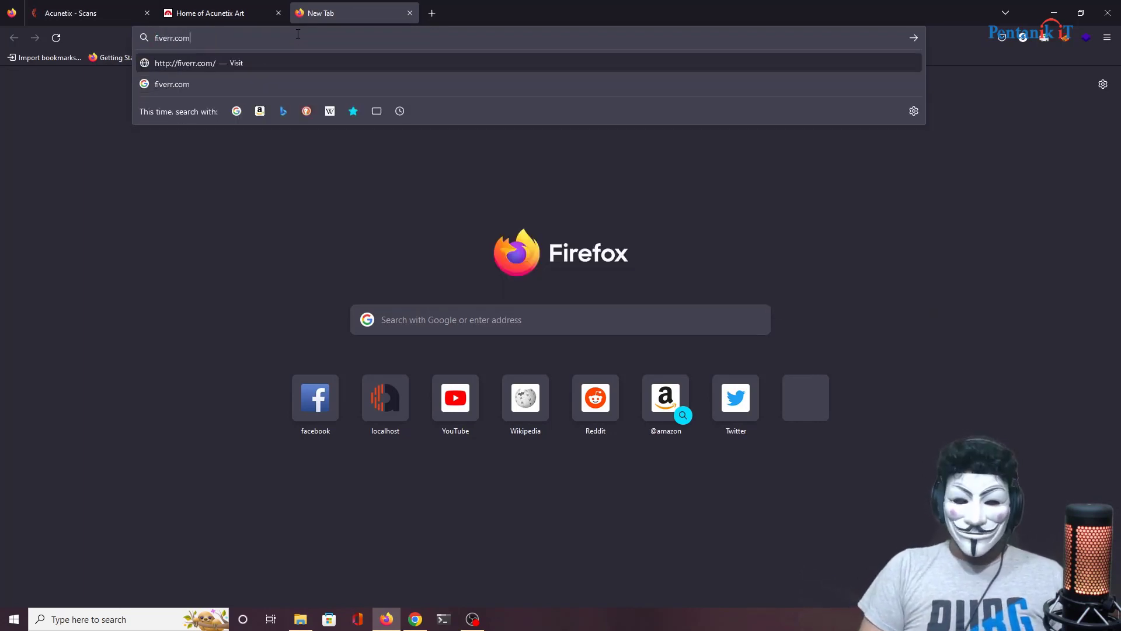
pyautogui.press('Return')
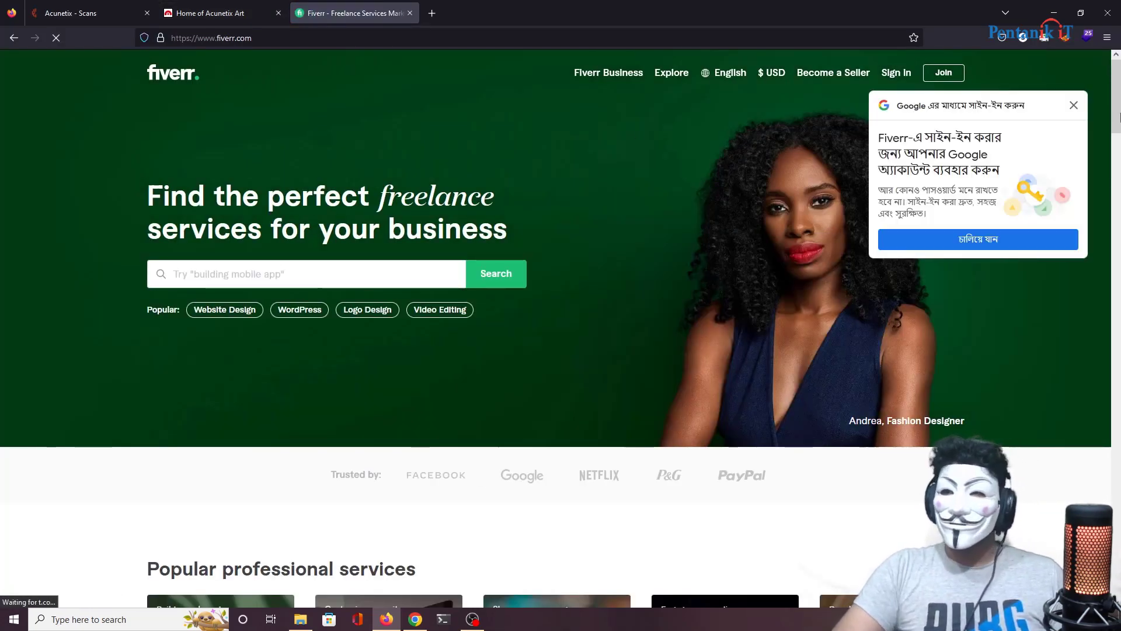
pyautogui.click(1073, 105)
pyautogui.click(302, 275)
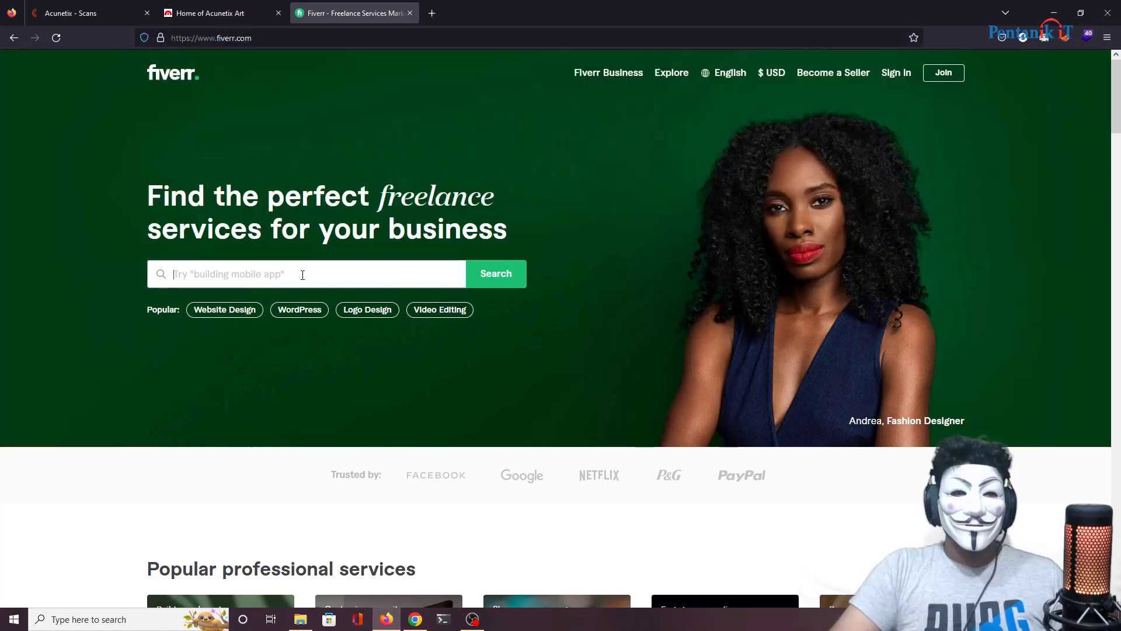
pyautogui.write('auto')
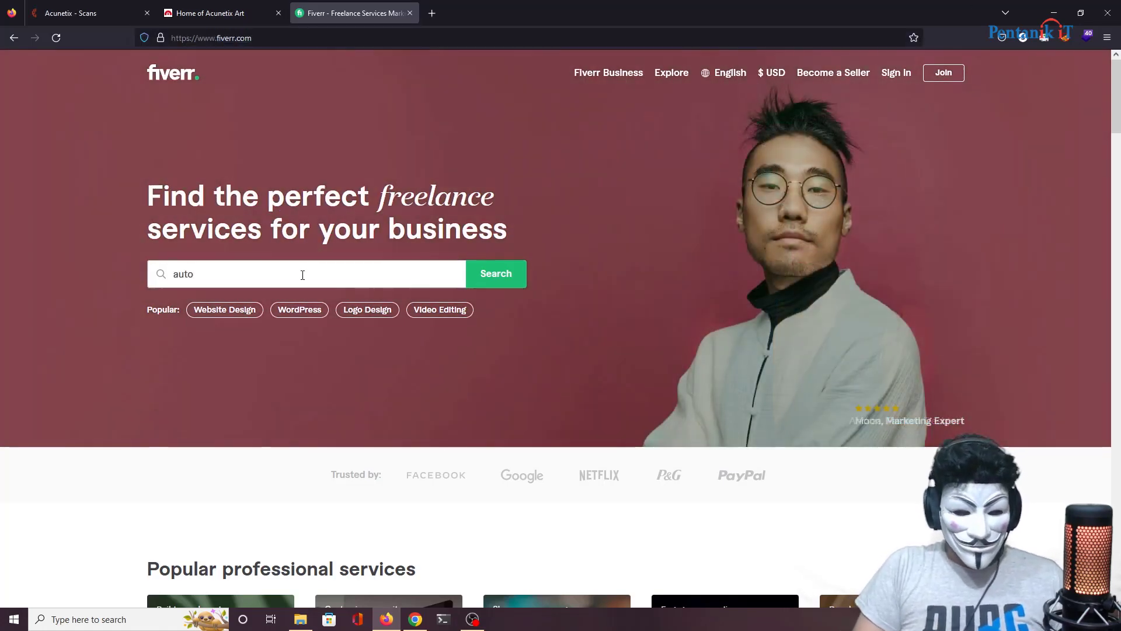
pyautogui.write('mated')
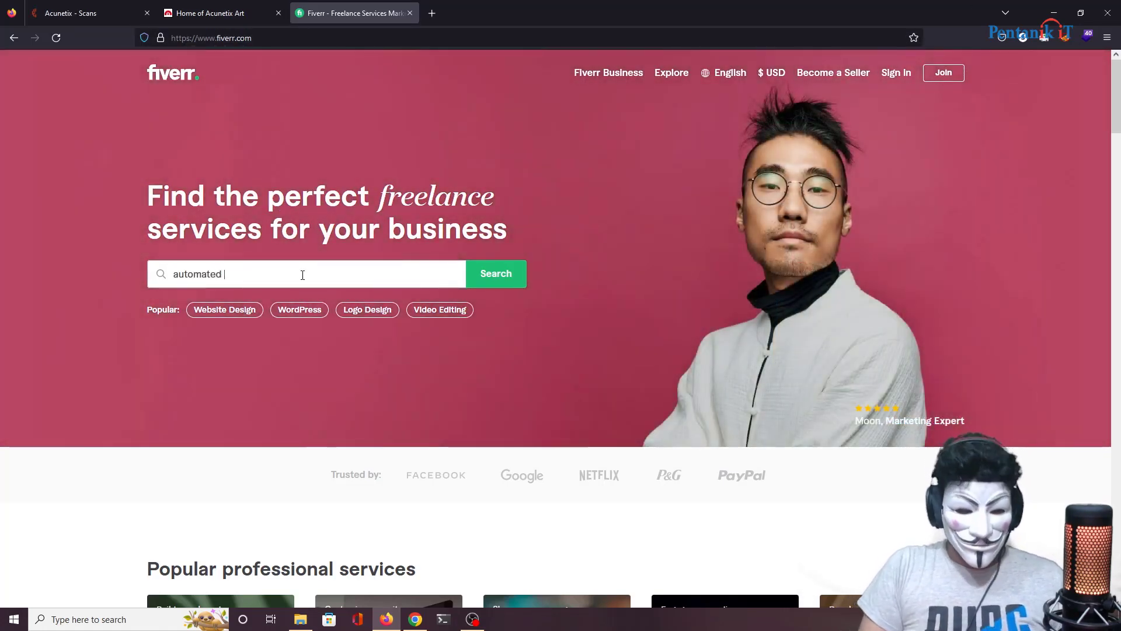
pyautogui.write(' pente')
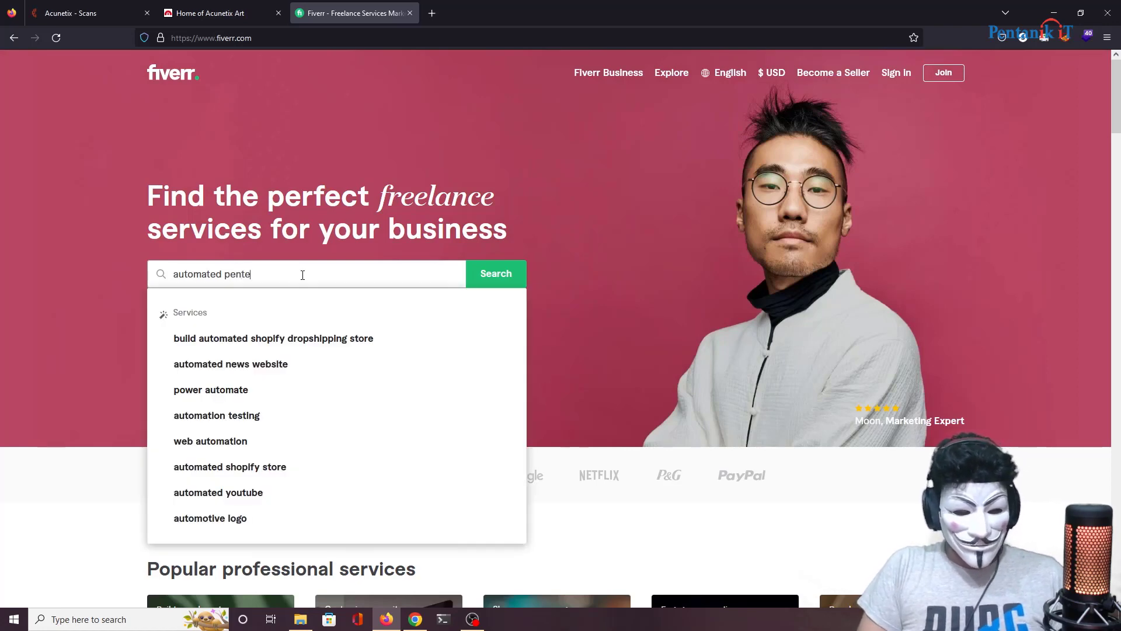
pyautogui.write('st')
pyautogui.press('Return')
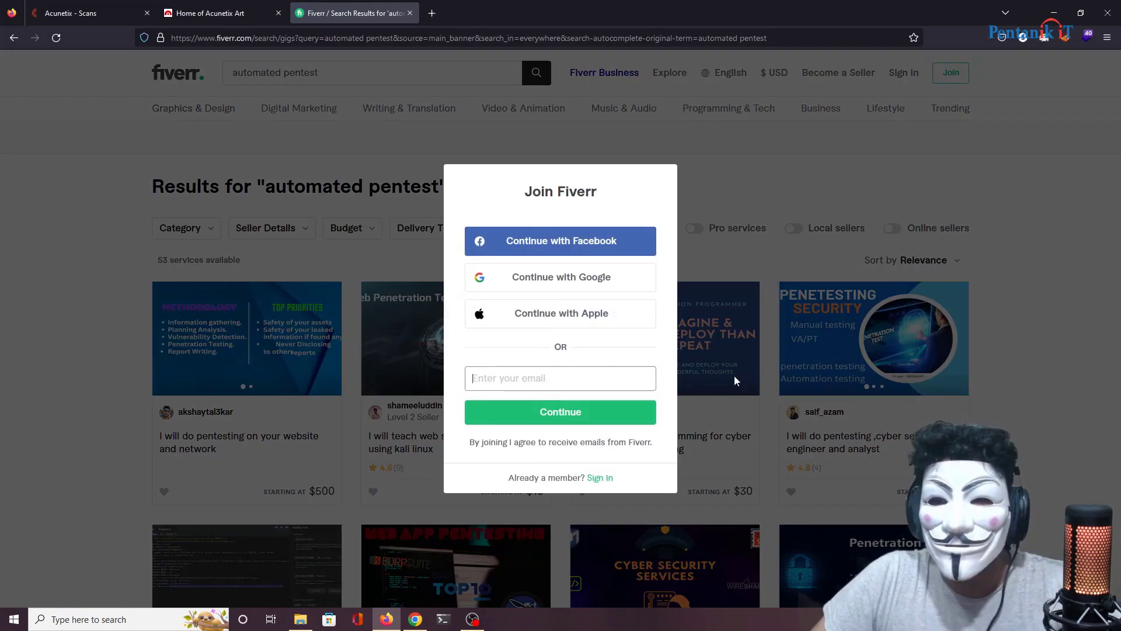
# Step: Dismiss the Join Fiverr popup and open the 'I will do pentesting on your website and network' gig
pyautogui.click(730, 168)
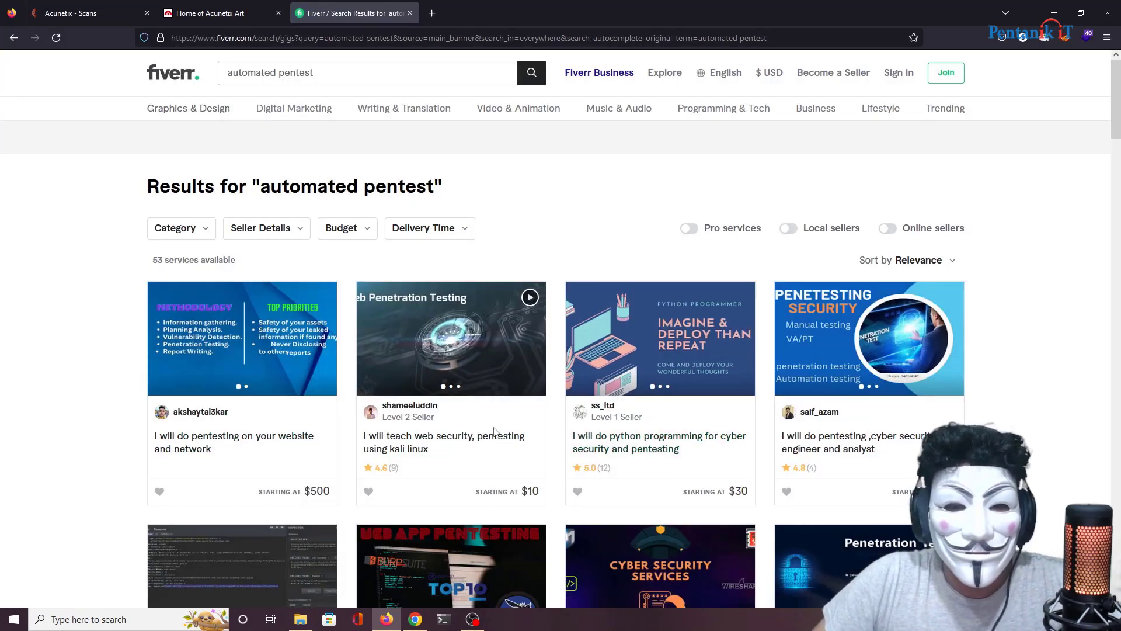
pyautogui.scroll(-2, 424, 322)
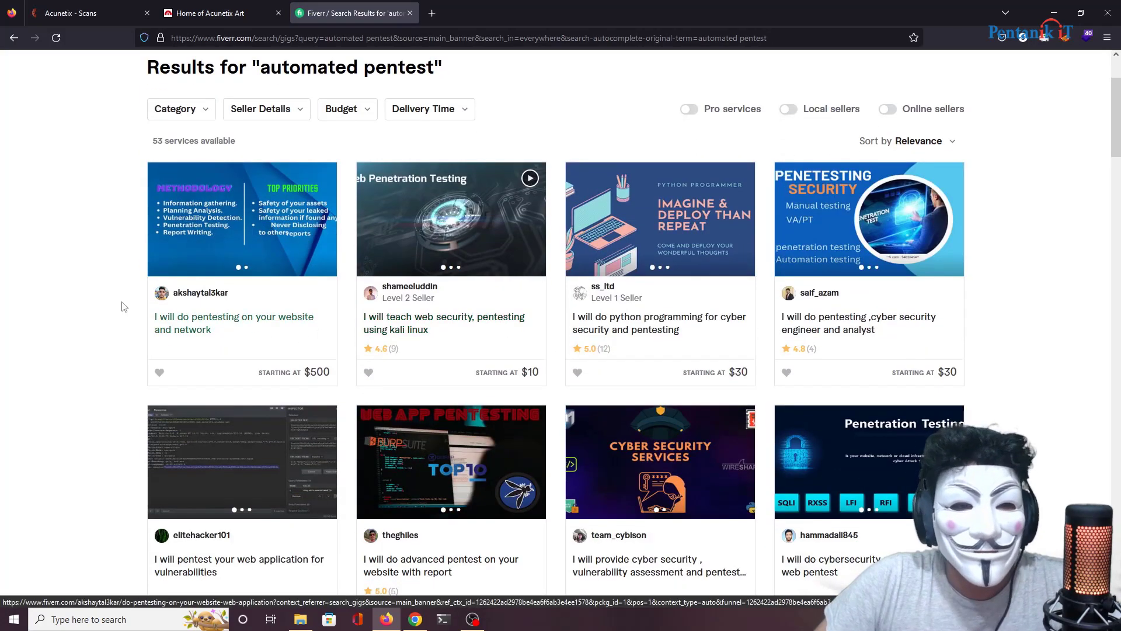
pyautogui.click(245, 325)
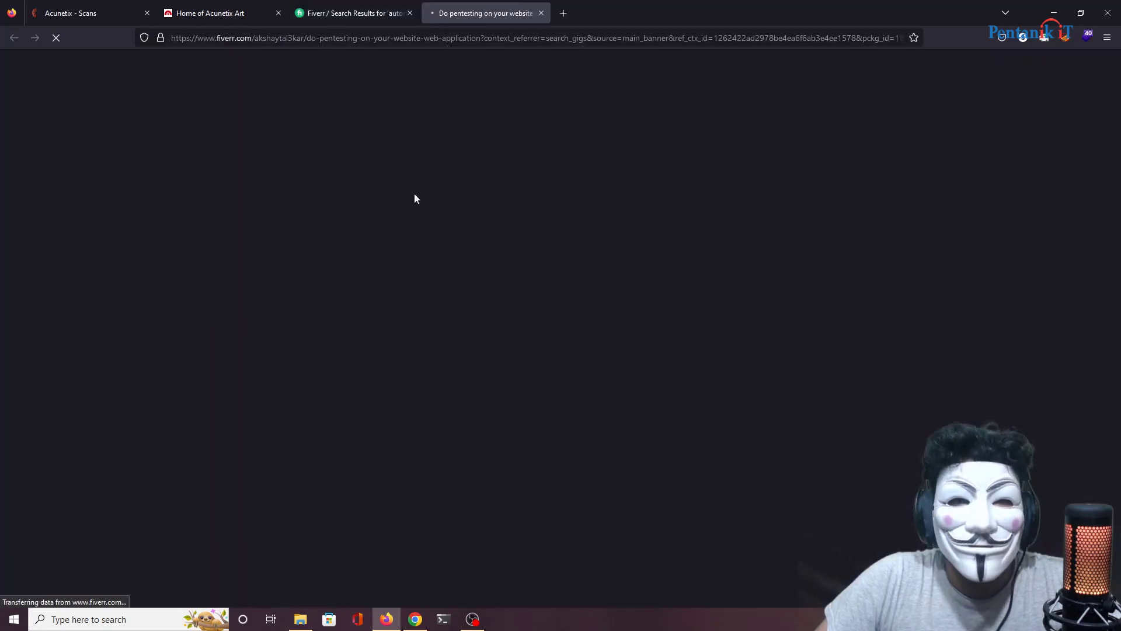
pyautogui.scroll(-1, 612, 293)
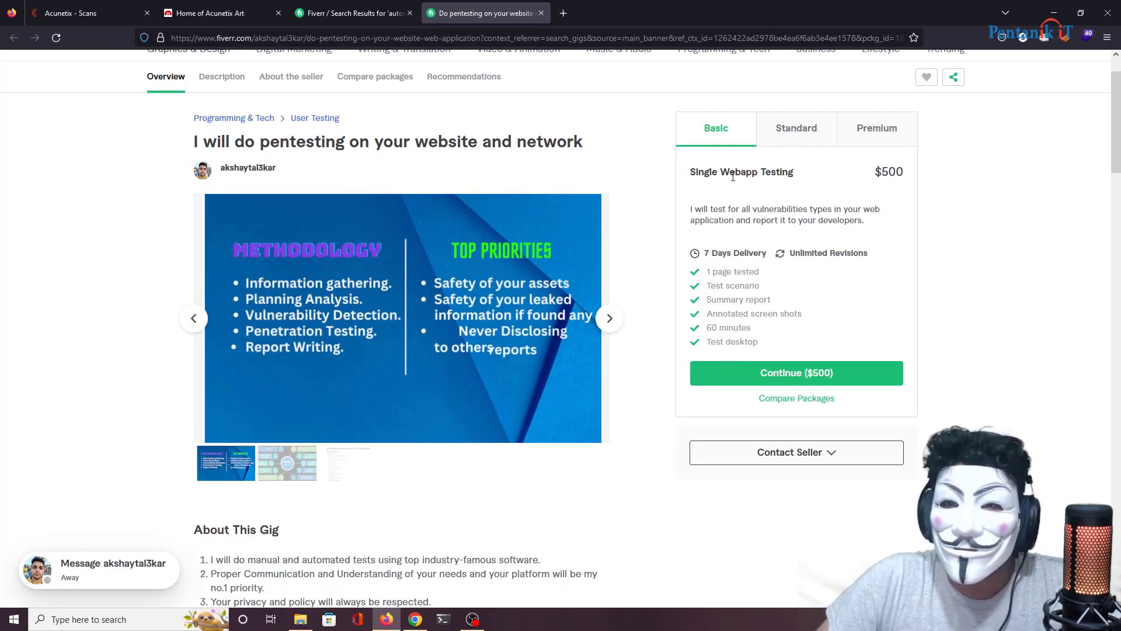
# Step: Compare the Basic $500 Single Webapp Testing, Standard $1,500 and Premium $5,000 packages
pyautogui.moveTo(733, 177); pyautogui.dragTo(876, 173)
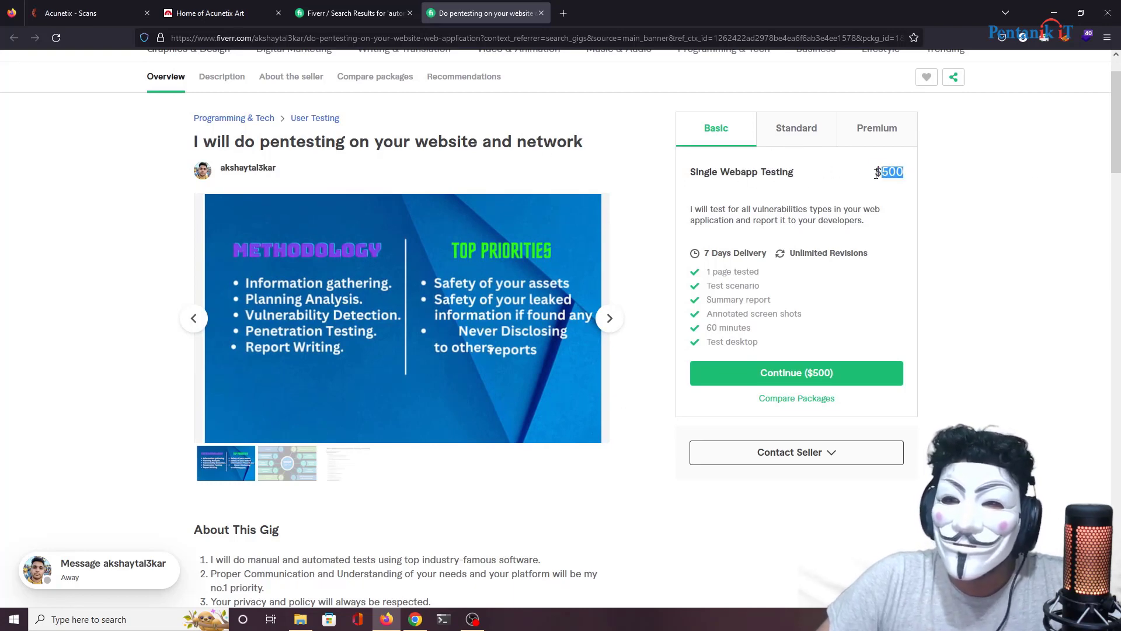
pyautogui.click(814, 144)
pyautogui.click(871, 143)
pyautogui.click(743, 142)
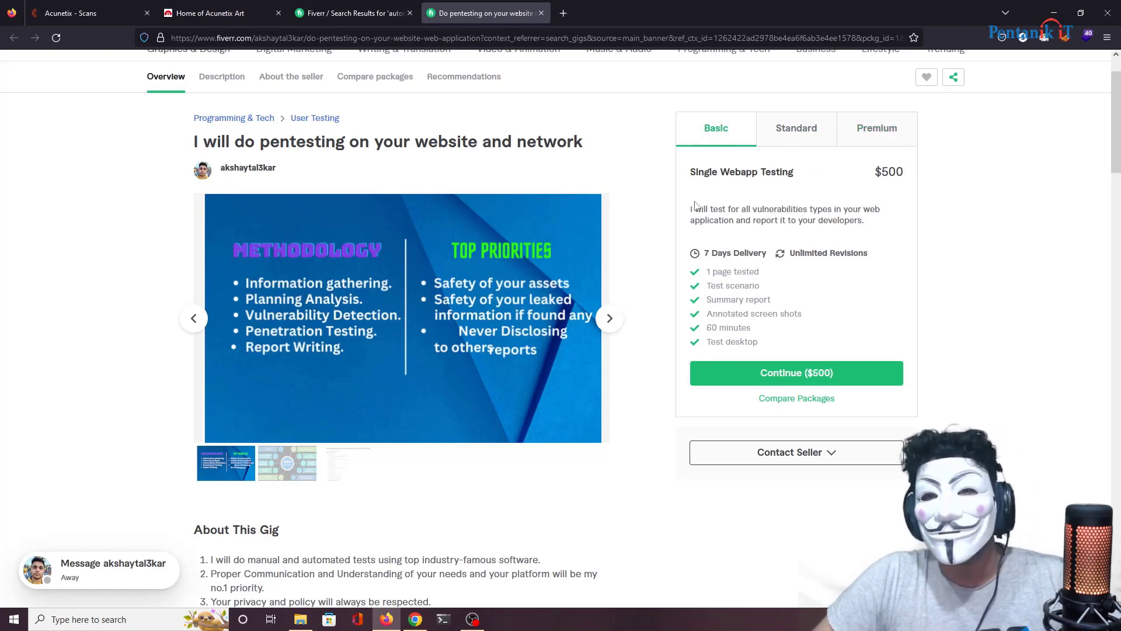
pyautogui.moveTo(709, 174); pyautogui.dragTo(846, 188)
pyautogui.moveTo(691, 172); pyautogui.dragTo(799, 171)
pyautogui.click(791, 142)
pyautogui.click(893, 138)
pyautogui.moveTo(690, 172); pyautogui.dragTo(701, 209)
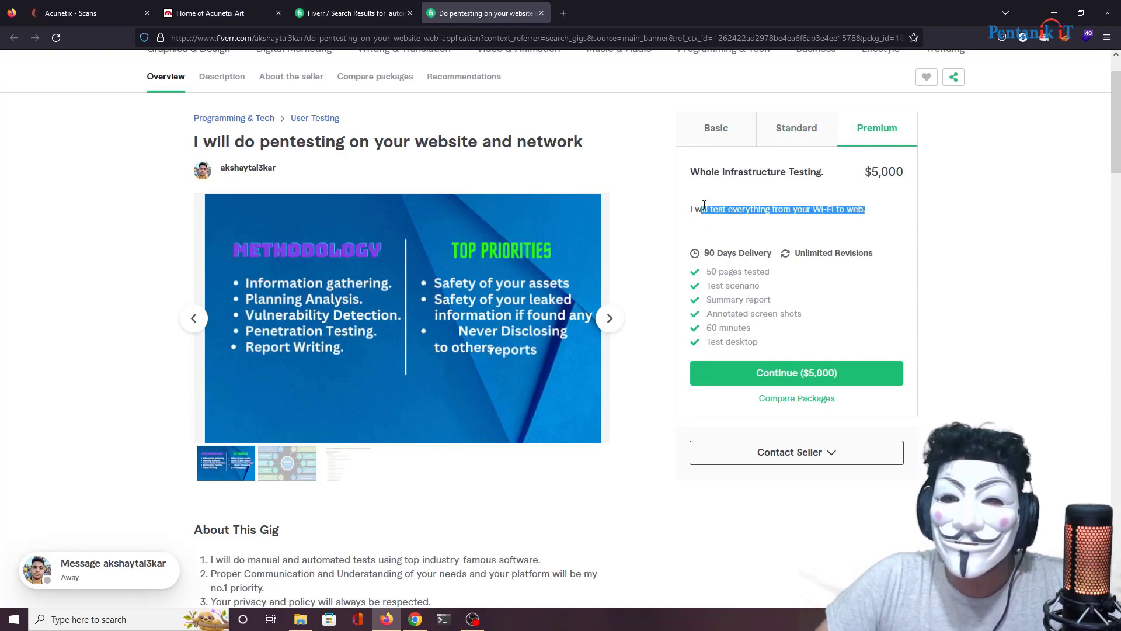
pyautogui.click(791, 143)
pyautogui.click(734, 135)
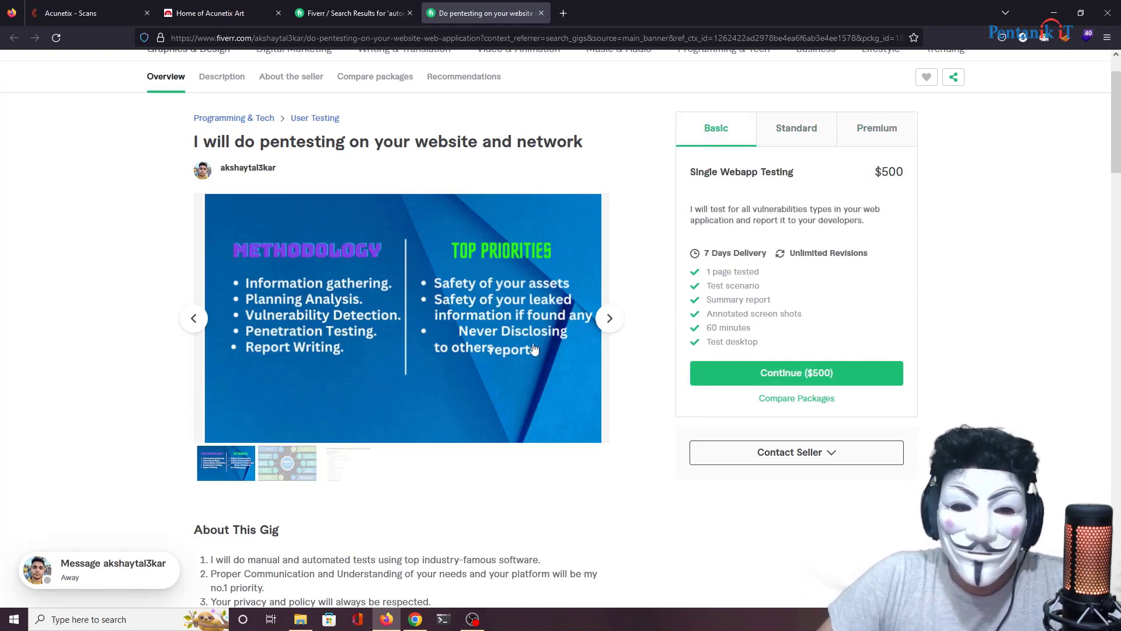
# Step: Scroll through the gig's Compare Packages table
pyautogui.scroll(-5, 379, 416)
pyautogui.scroll(-3, 393, 424)
pyautogui.scroll(-5, 443, 350)
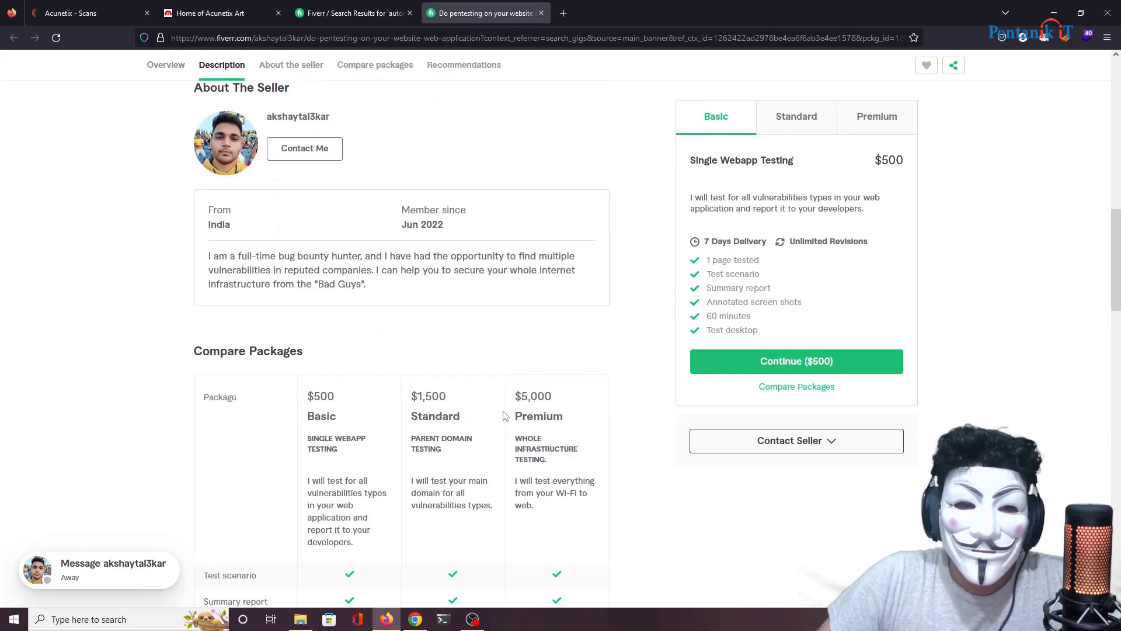
pyautogui.scroll(-5, 516, 309)
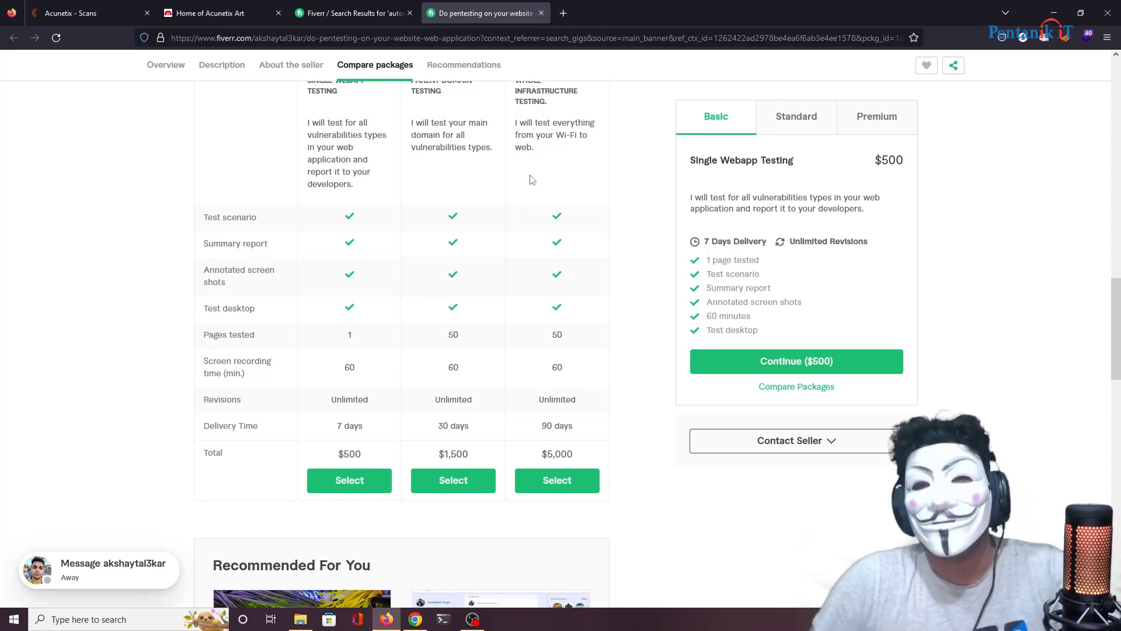
pyautogui.scroll(4, 517, 124)
pyautogui.scroll(15, 514, 123)
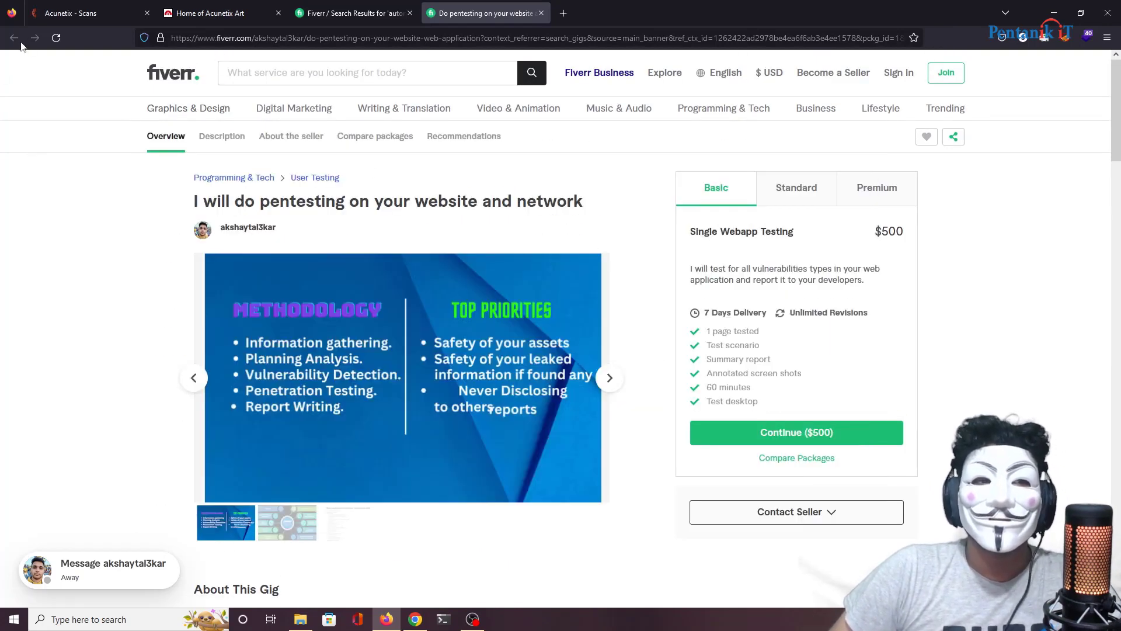
# Step: Close the pentesting gig, open the python programming for cyber security gig and compare its $30 Basic, $70 Standard and Premium packages
pyautogui.click(542, 12)
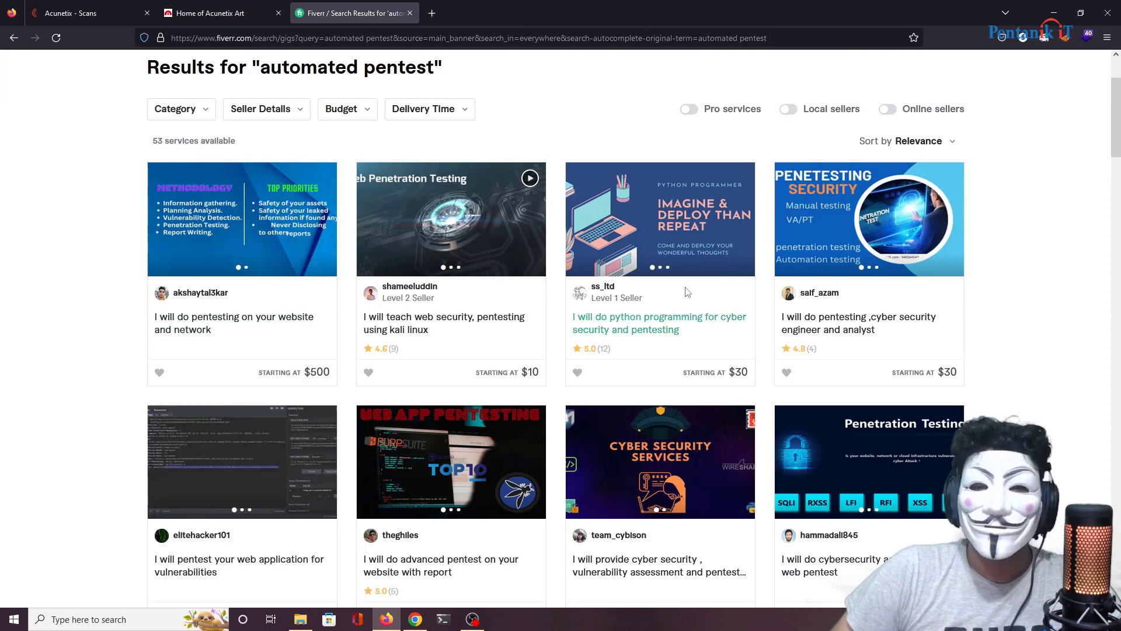
pyautogui.scroll(-2, 719, 258)
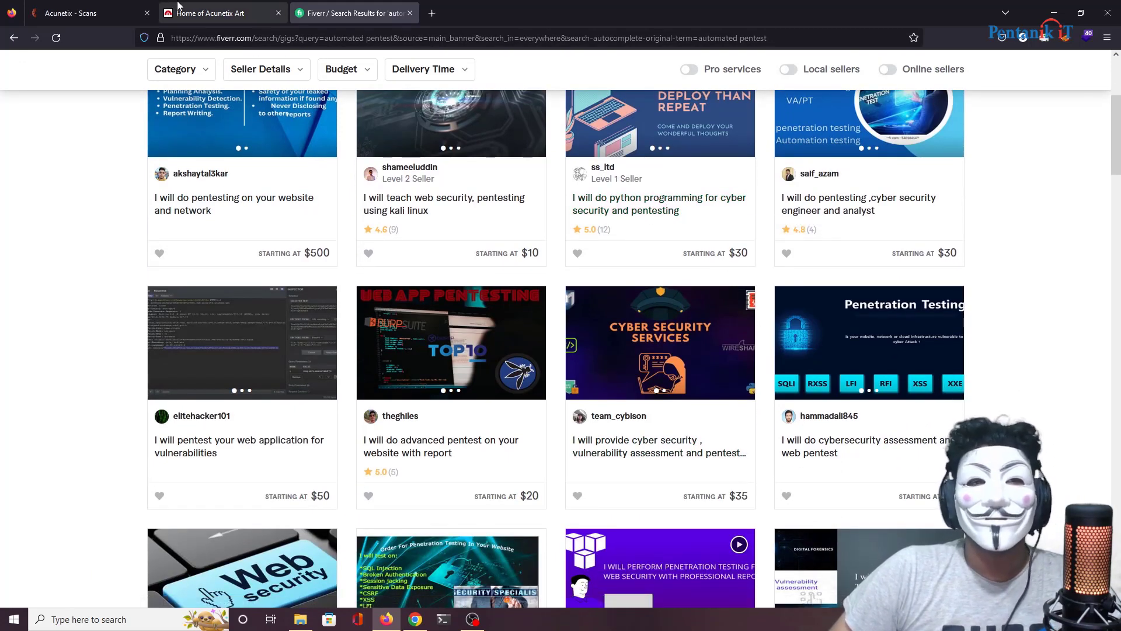
pyautogui.click(664, 205)
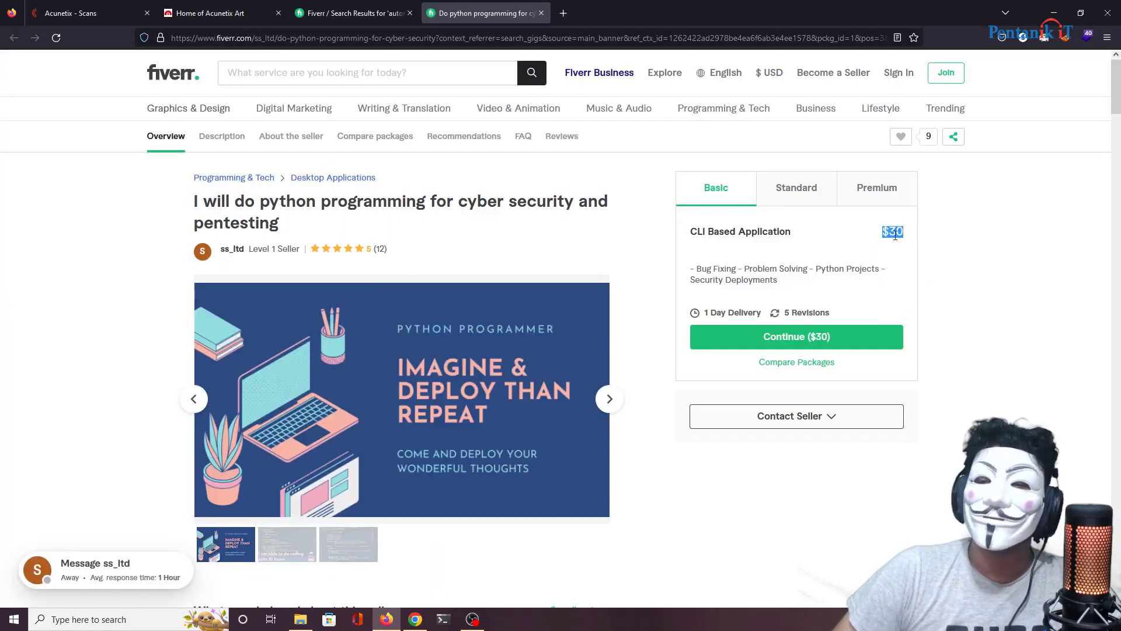
pyautogui.click(820, 202)
pyautogui.click(874, 202)
pyautogui.click(771, 199)
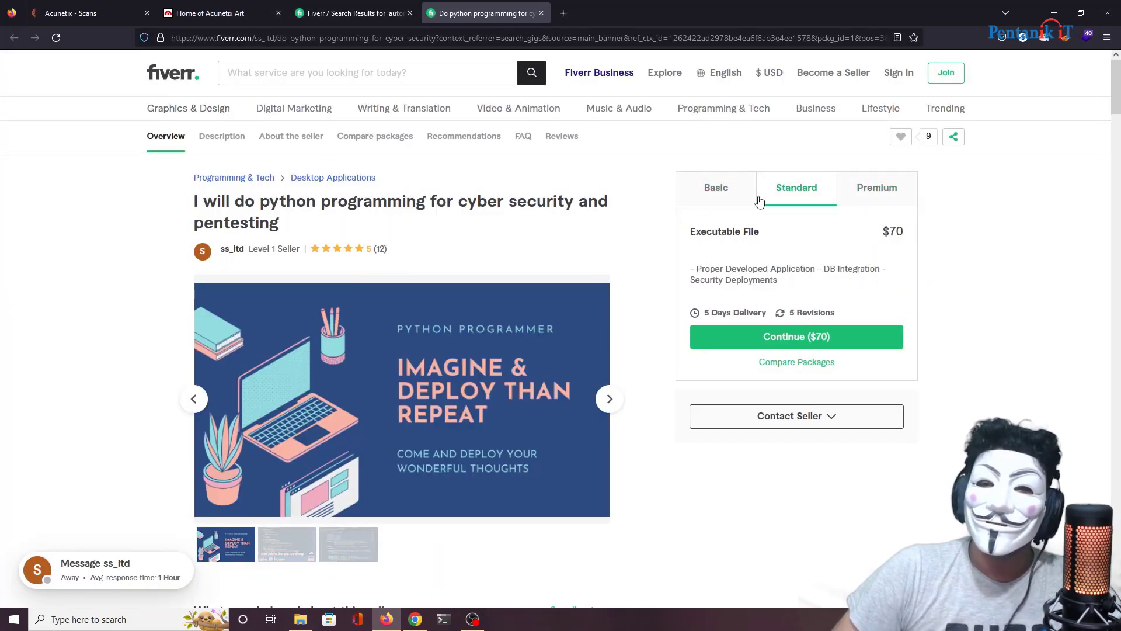
pyautogui.click(695, 204)
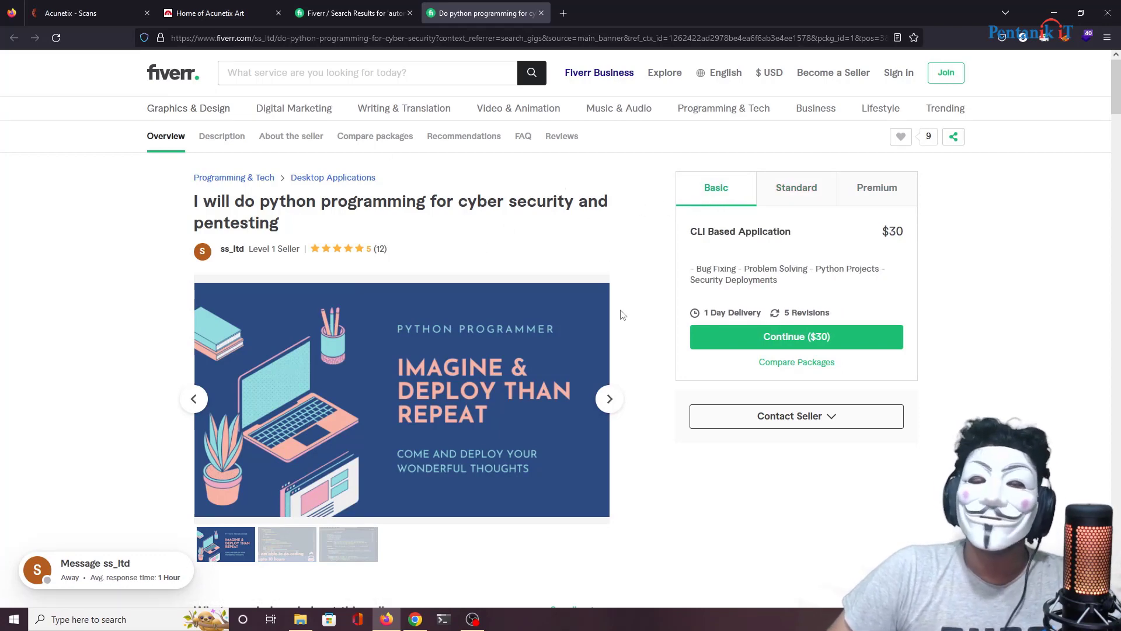
# Step: Browse the gig's preview images, close it, and return to the Acunetix scan page
pyautogui.click(609, 400)
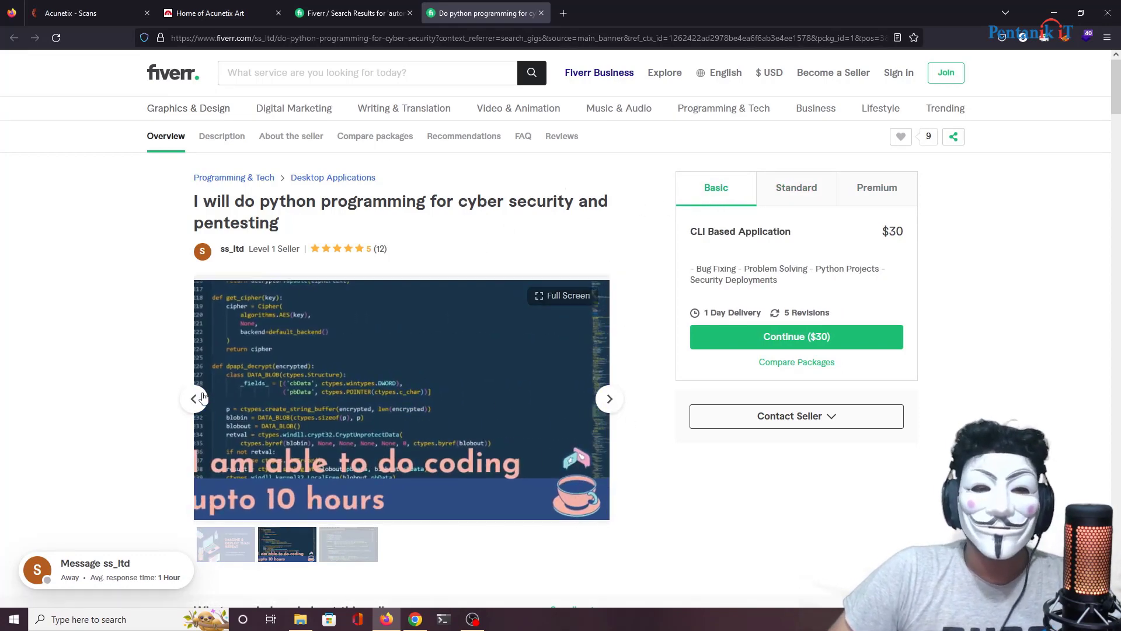
pyautogui.click(193, 399)
pyautogui.scroll(-3, 477, 222)
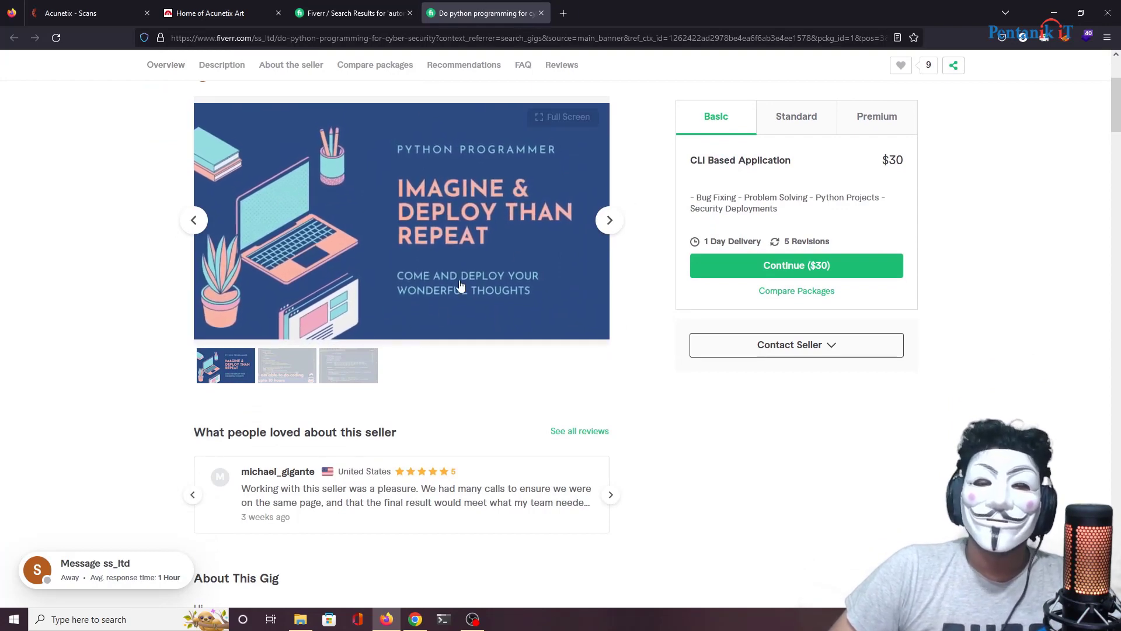
pyautogui.click(536, 13)
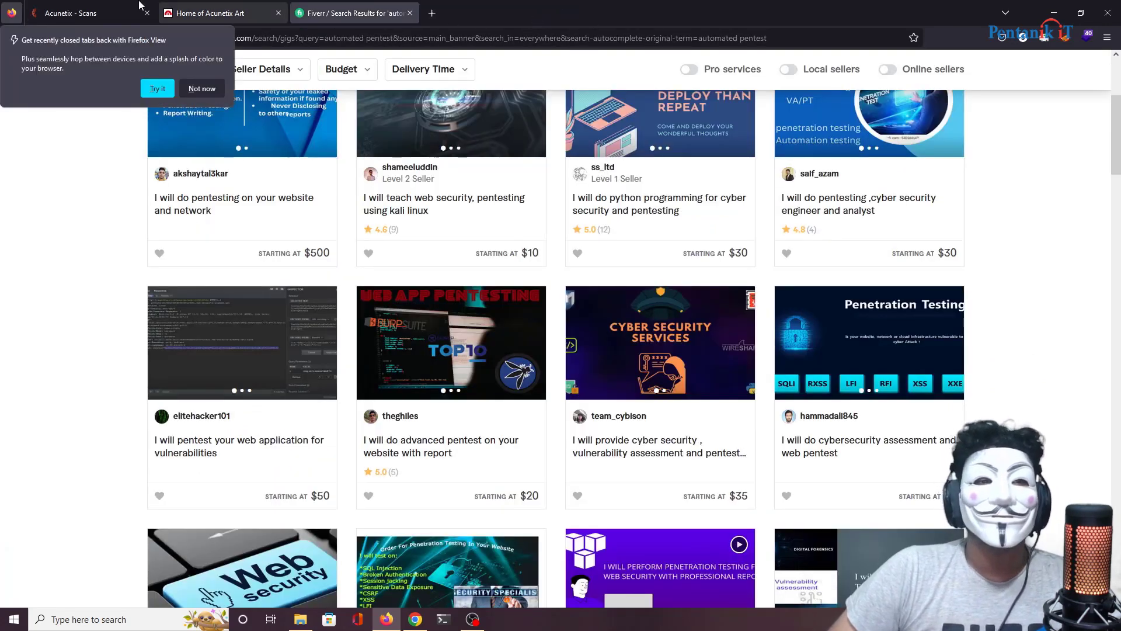
pyautogui.click(96, 12)
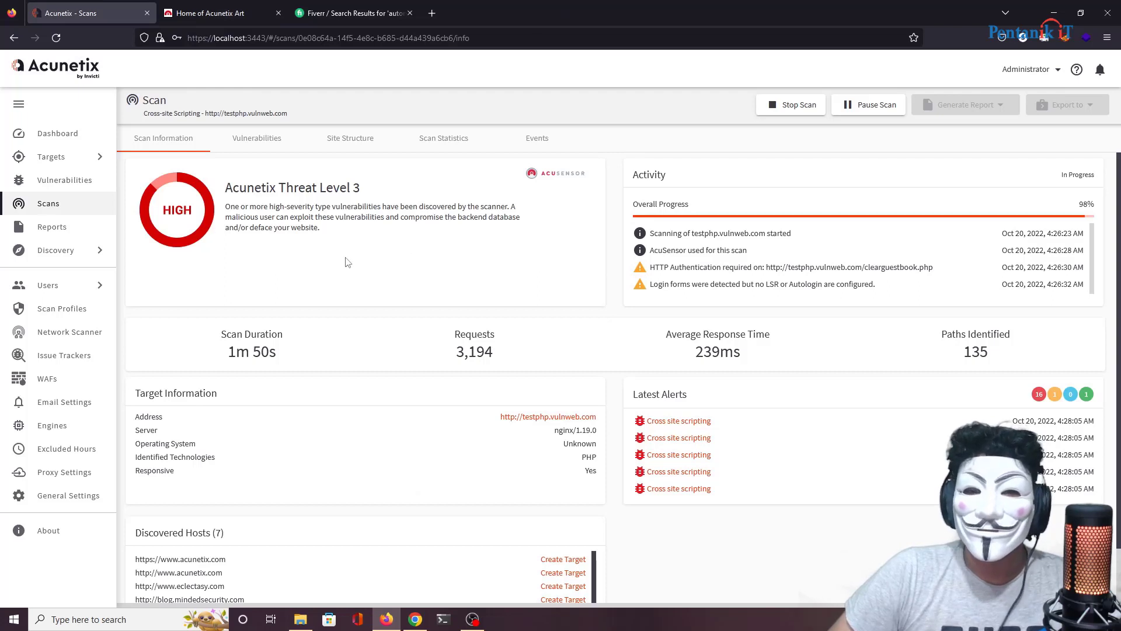
pyautogui.scroll(-1, 348, 262)
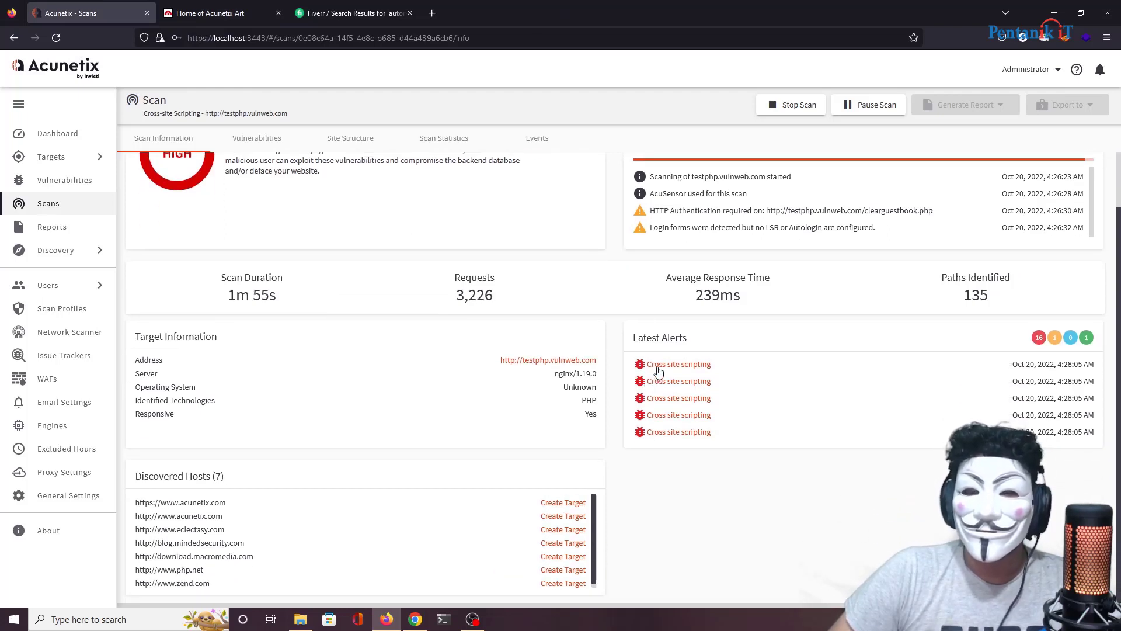
pyautogui.scroll(-1, 443, 522)
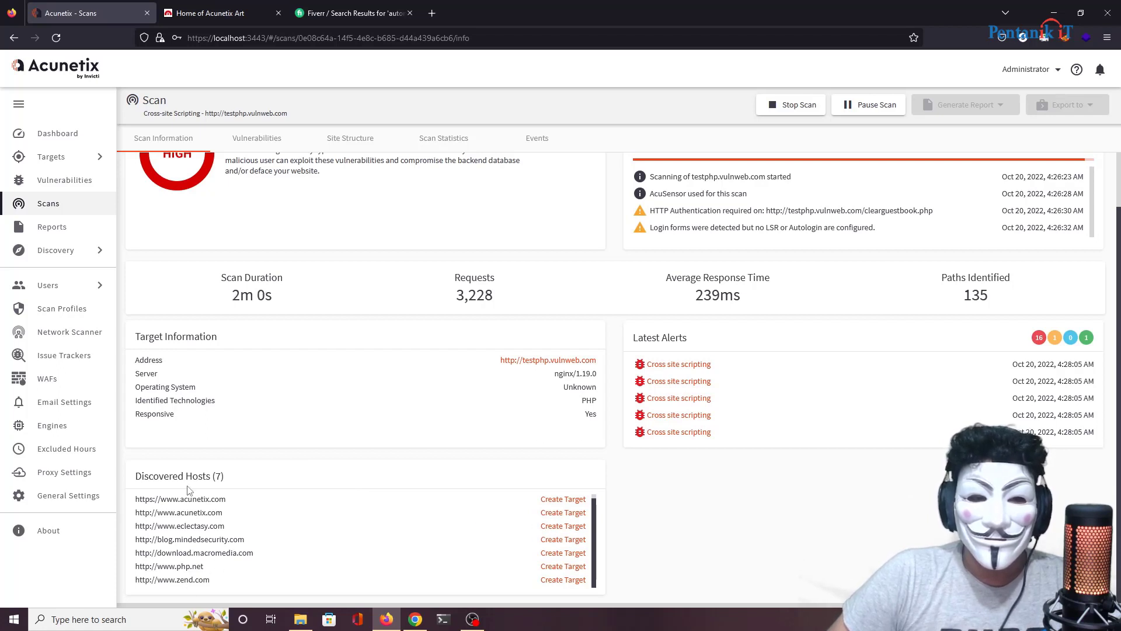
pyautogui.scroll(2, 578, 285)
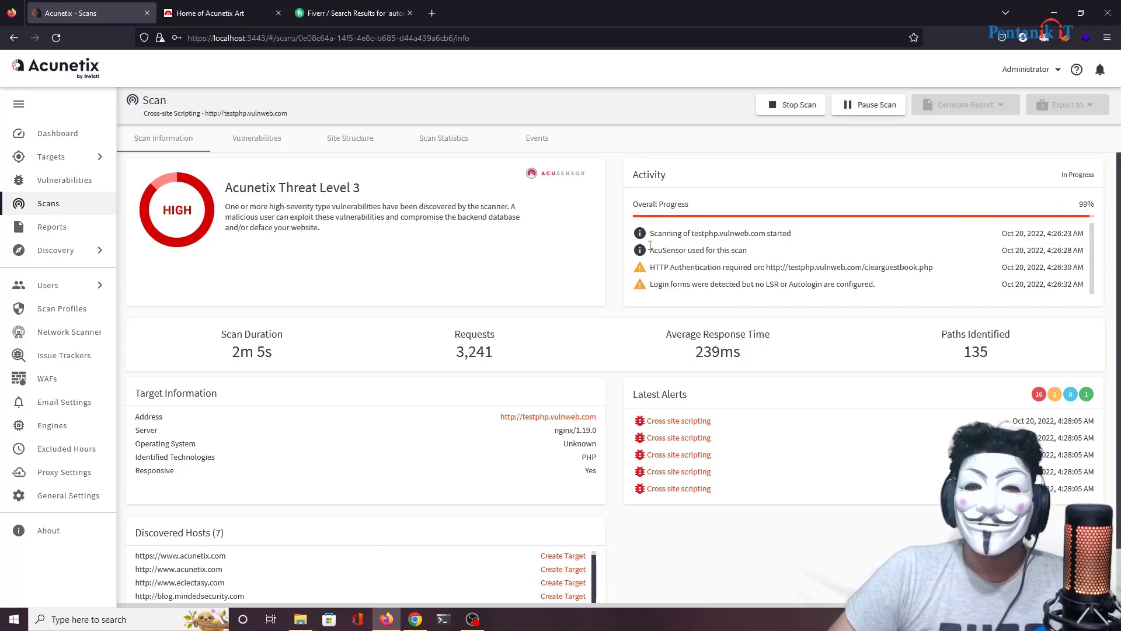
pyautogui.click(237, 15)
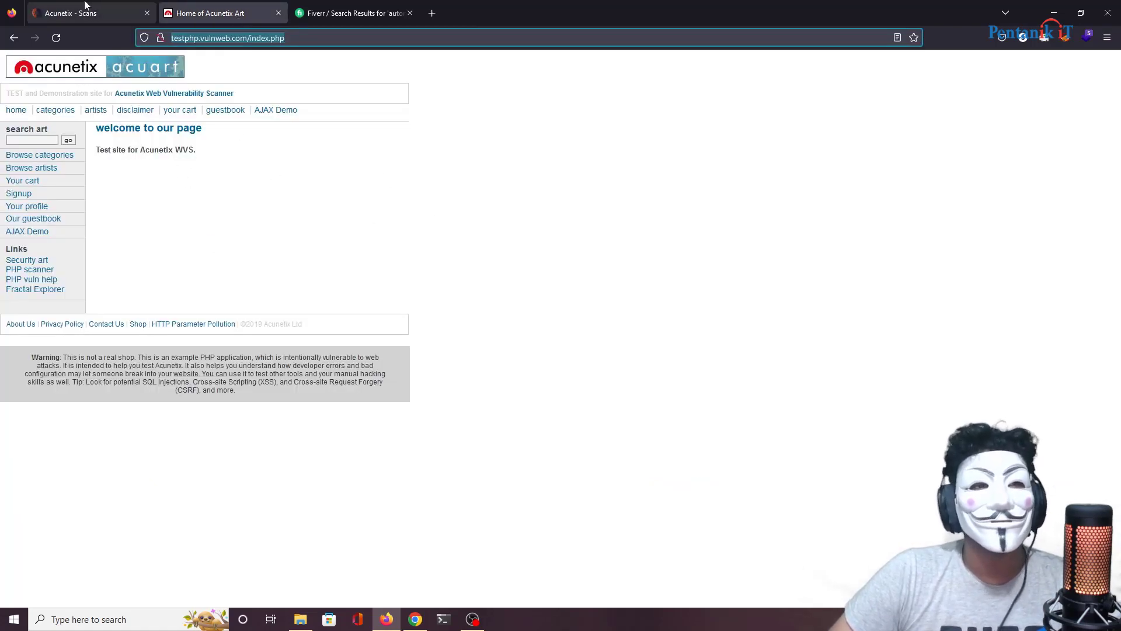
pyautogui.click(84, 13)
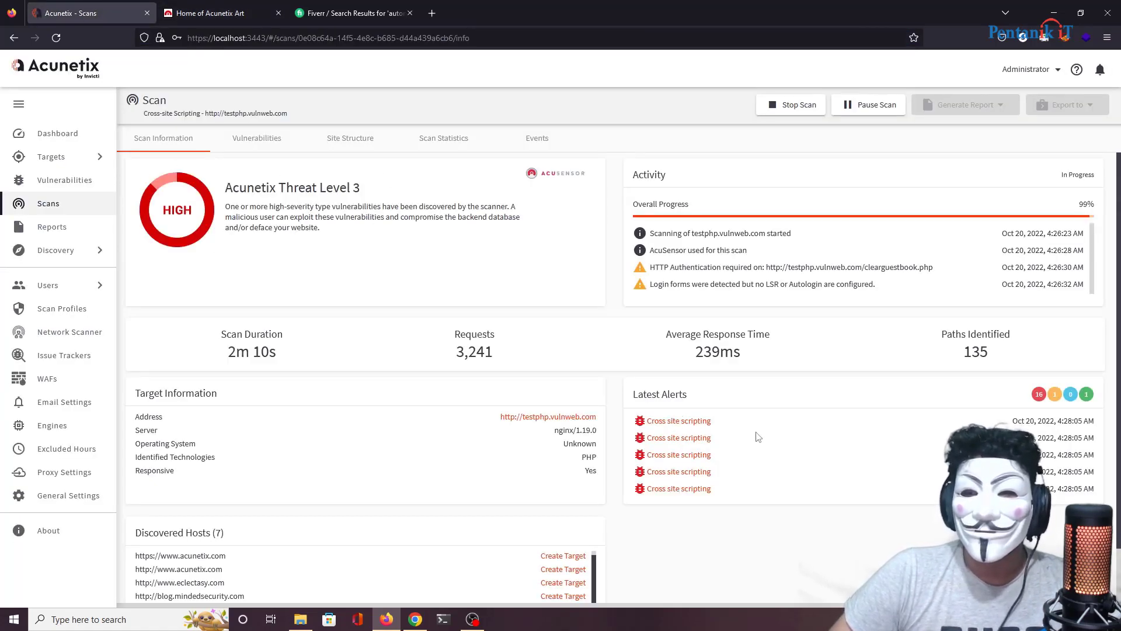
pyautogui.scroll(-2, 794, 437)
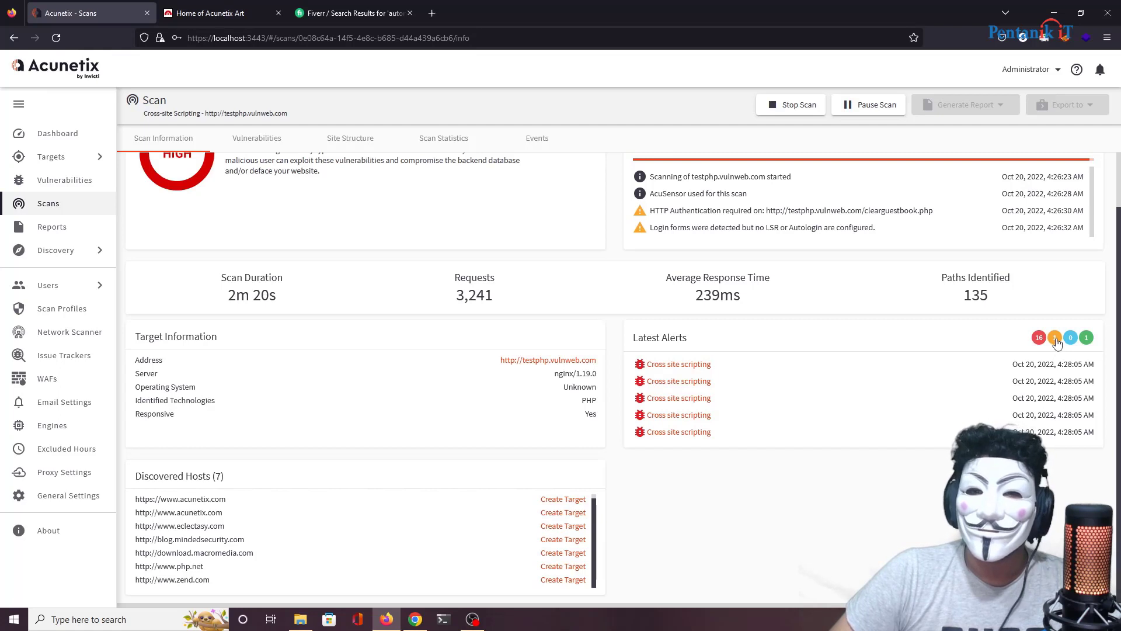
pyautogui.moveTo(763, 213); pyautogui.dragTo(933, 212)
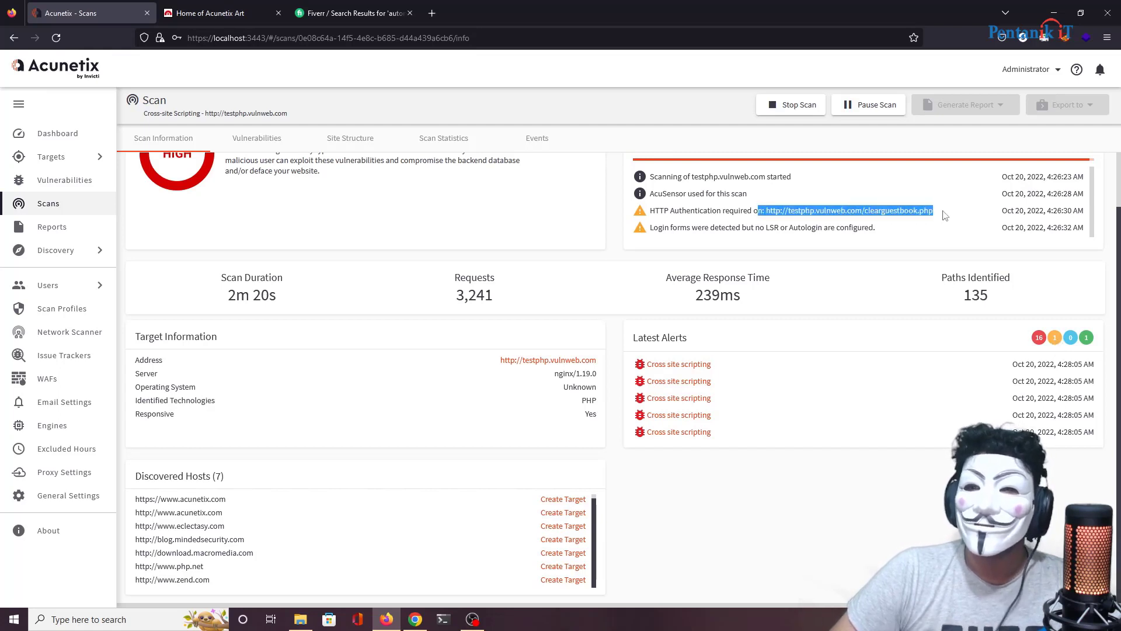
pyautogui.scroll(2, 1082, 187)
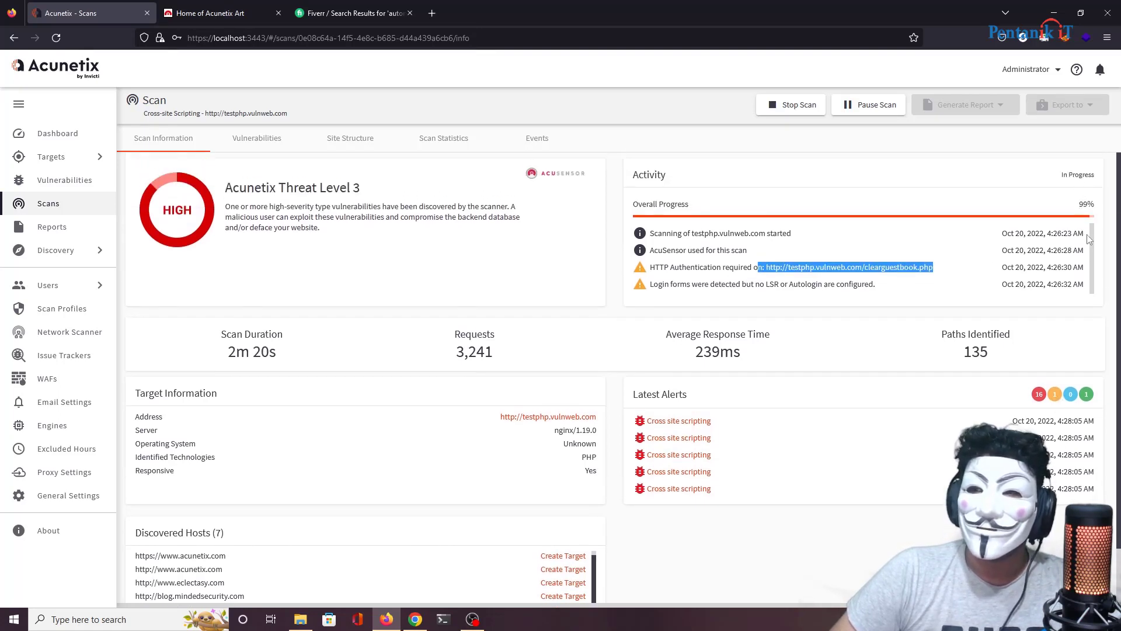
pyautogui.moveTo(1091, 248); pyautogui.dragTo(1091, 208)
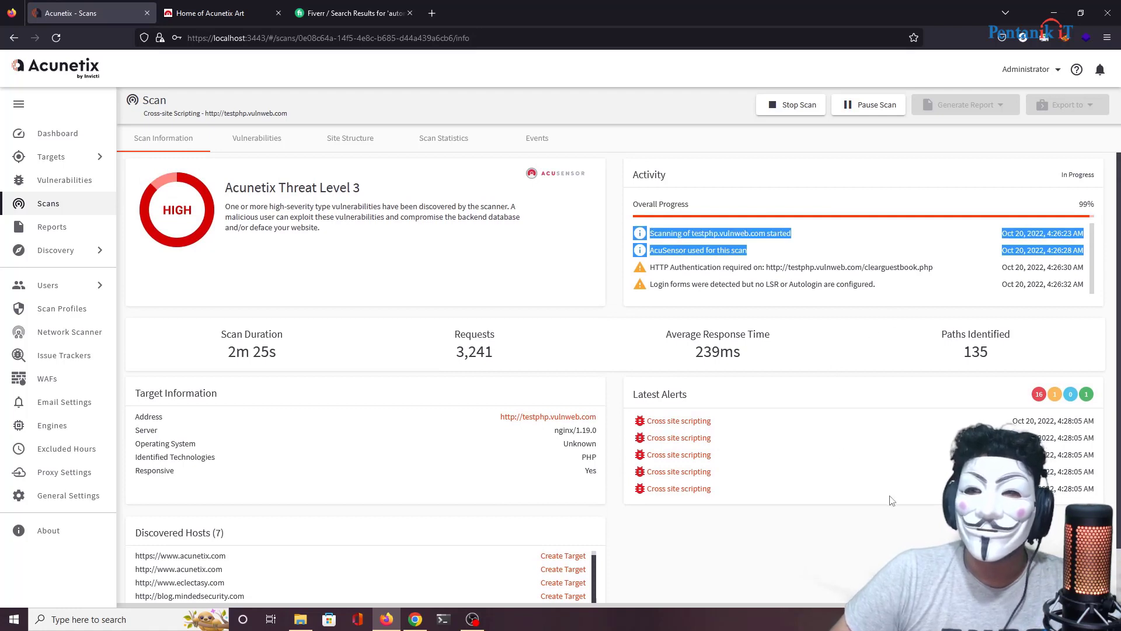
pyautogui.scroll(-1, 892, 500)
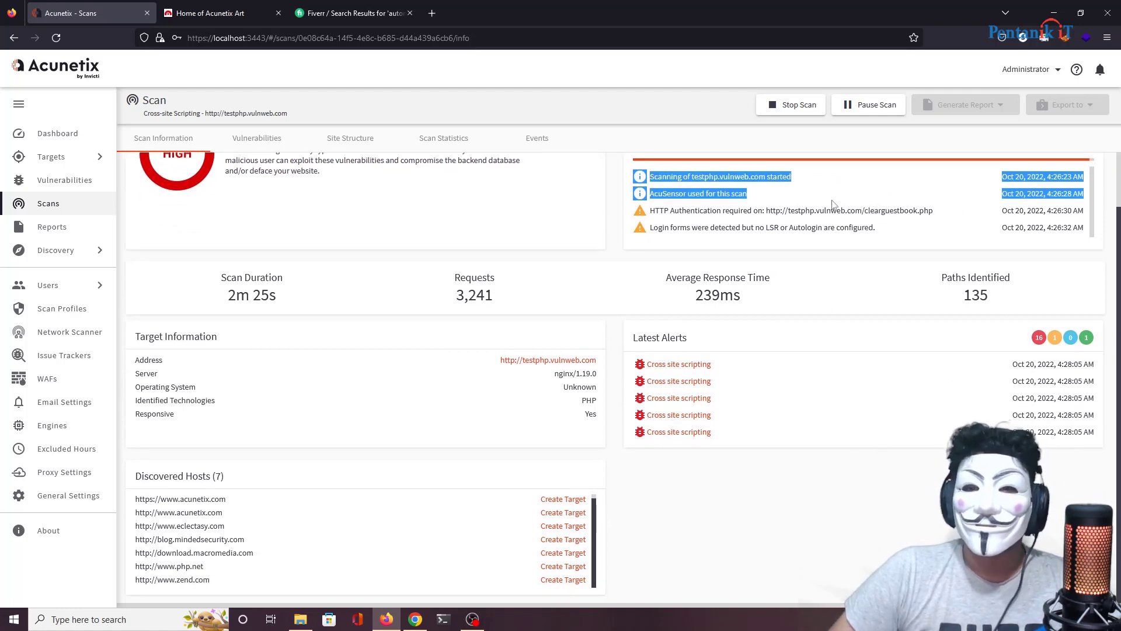
pyautogui.scroll(1, 459, 289)
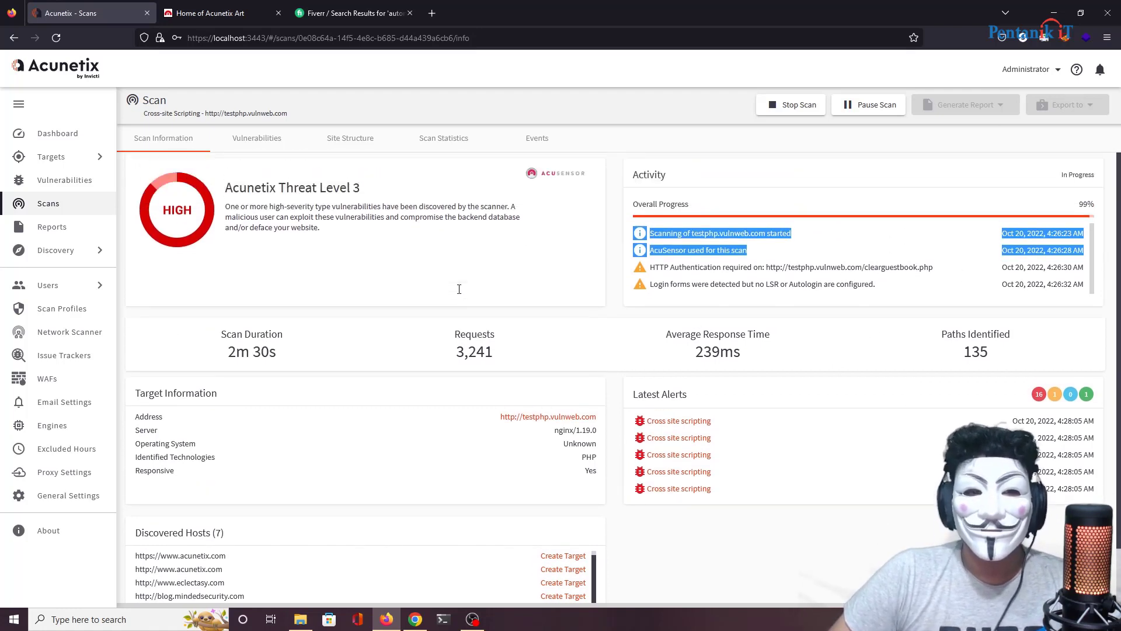
pyautogui.moveTo(1079, 209); pyautogui.dragTo(1099, 208)
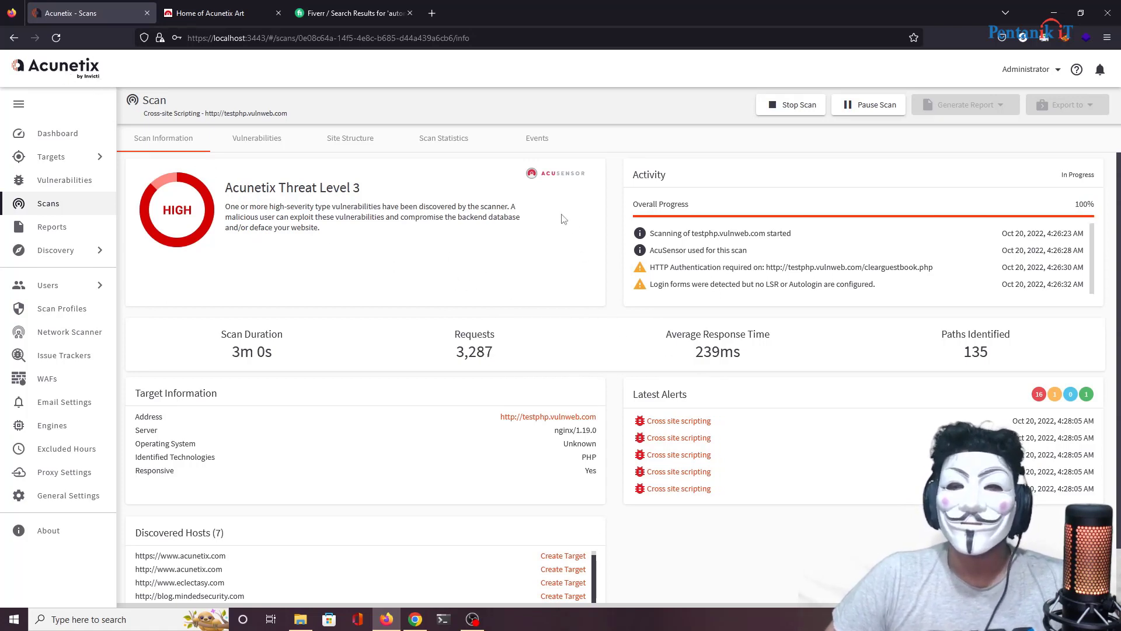
# Step: Watch the Activity and Threat Level 3 panels as the XSS scan reaches 97% with 17 high alerts
pyautogui.scroll(-2, 572, 244)
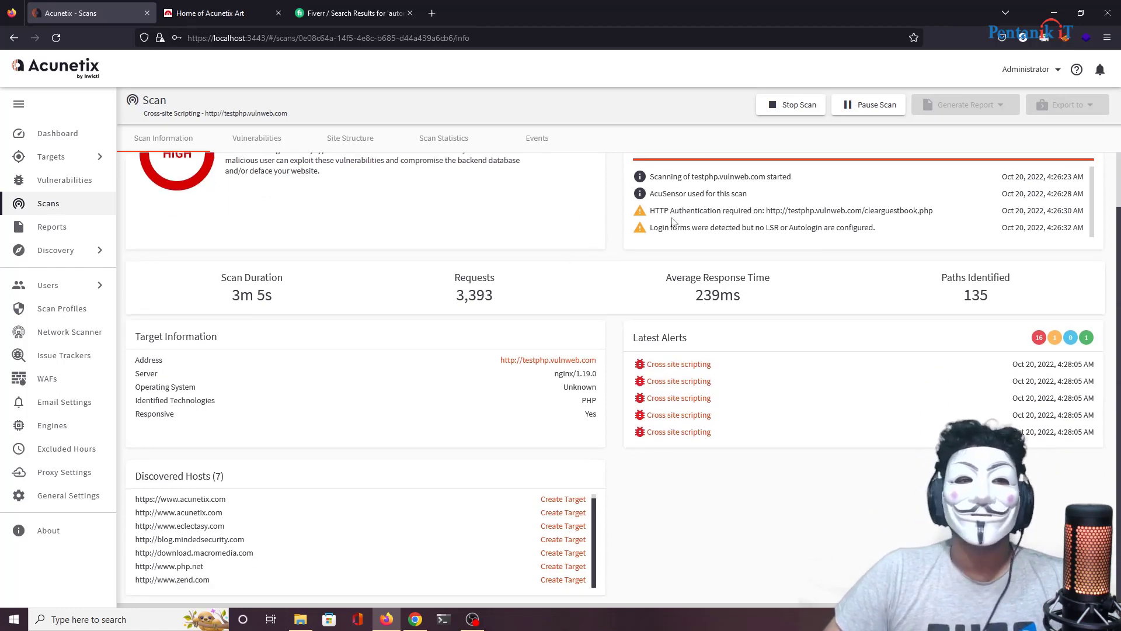
pyautogui.scroll(2, 630, 229)
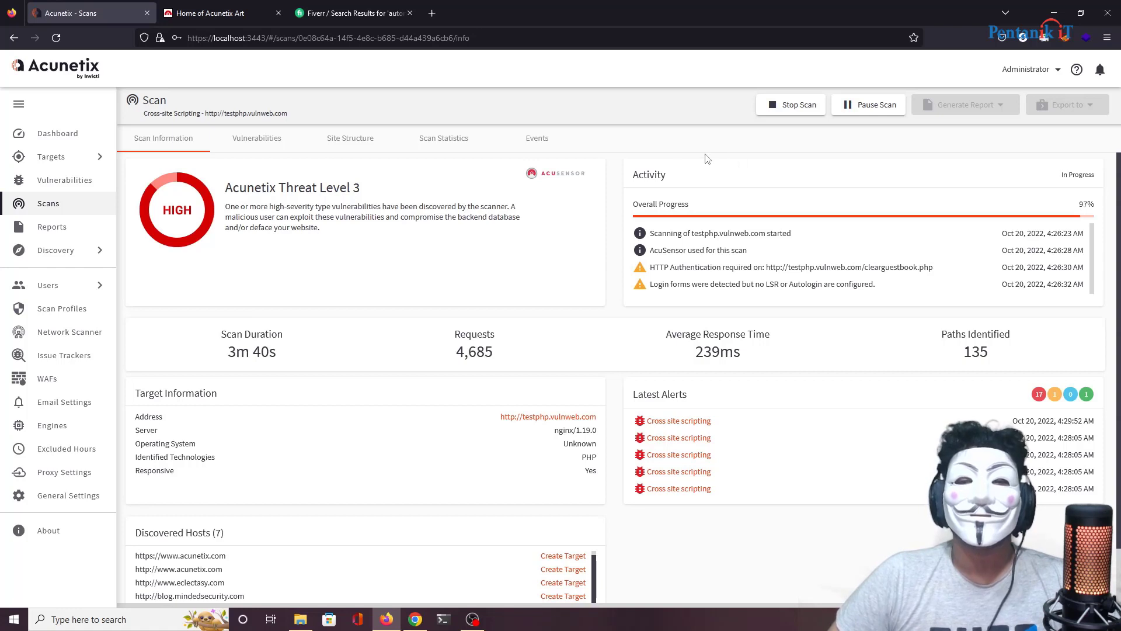
pyautogui.moveTo(676, 179); pyautogui.dragTo(620, 180)
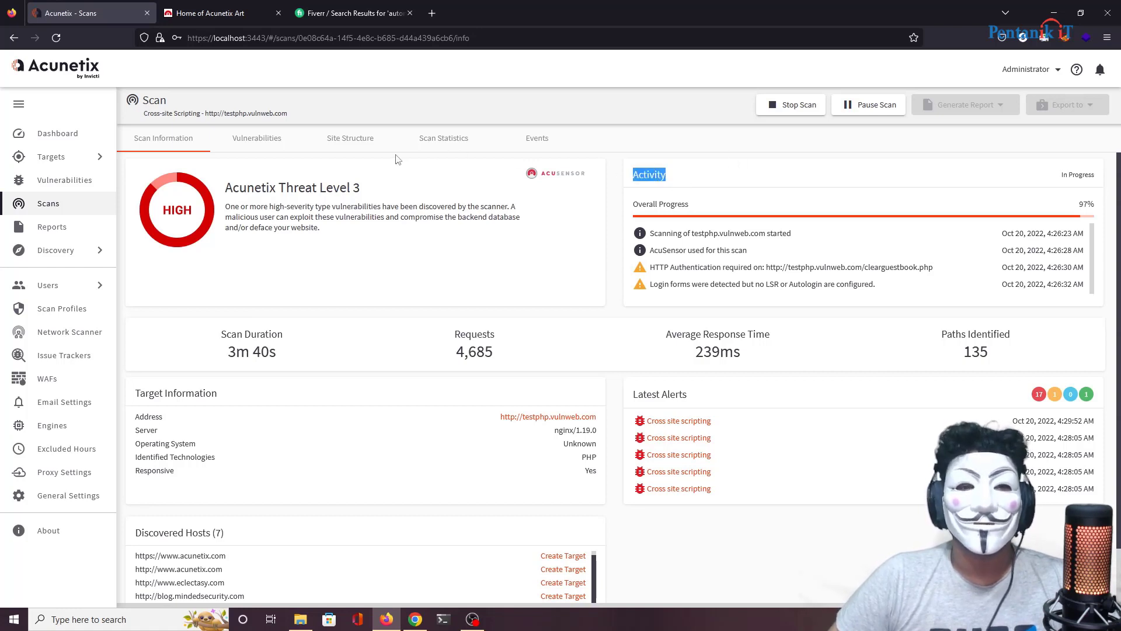
pyautogui.moveTo(374, 188); pyautogui.dragTo(226, 186)
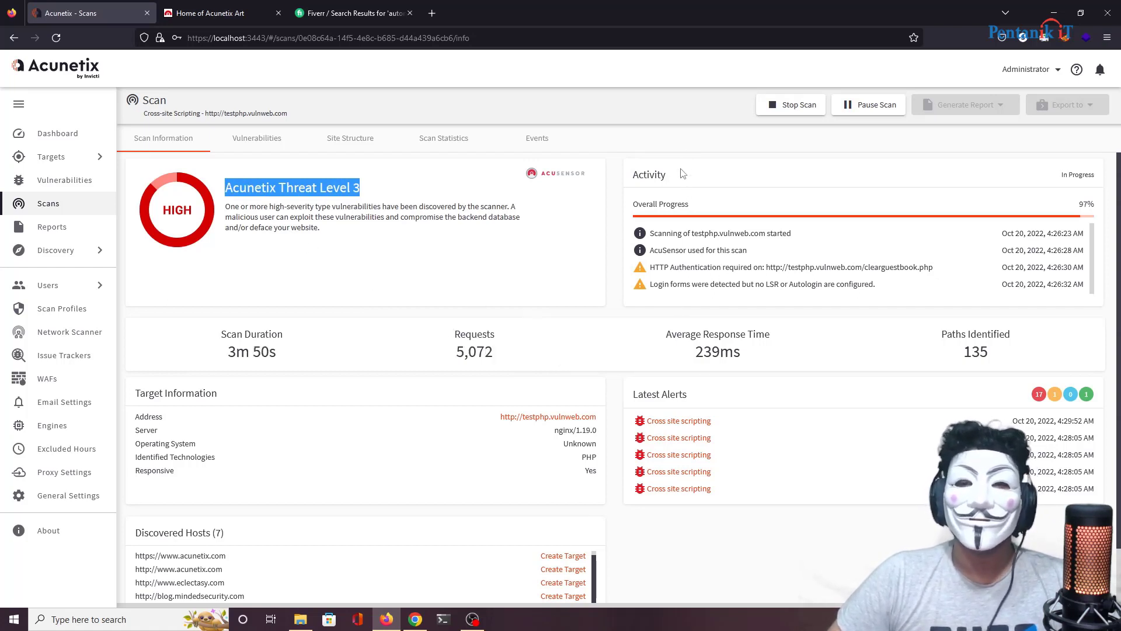
pyautogui.moveTo(666, 175); pyautogui.dragTo(632, 177)
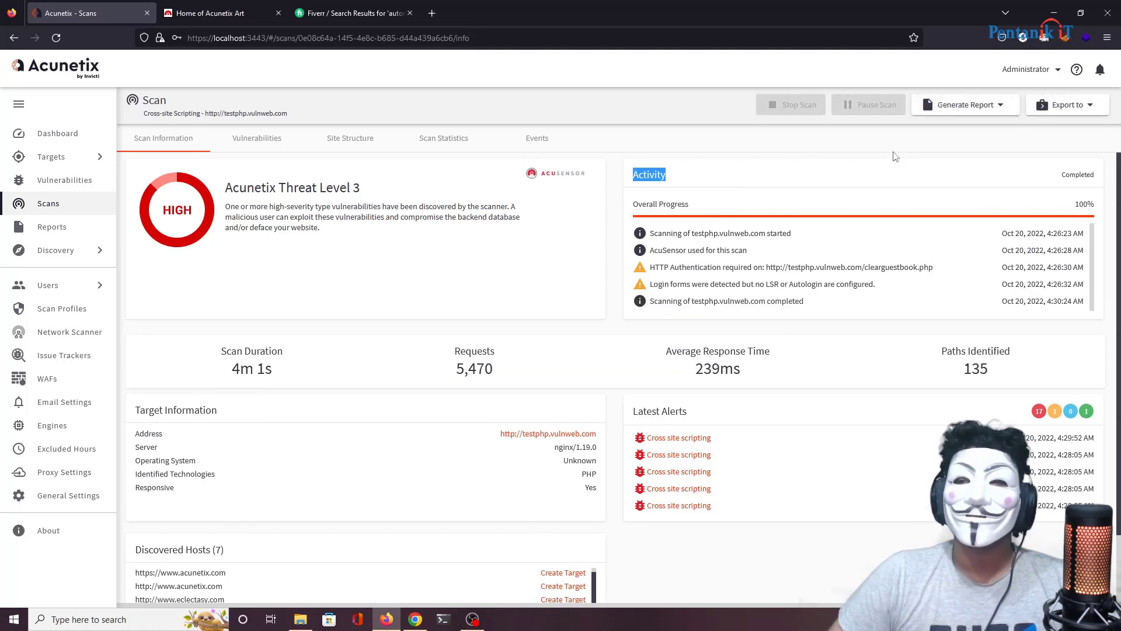
# Step: Generate an OWASP Top 10 2021 compliance report for the completed 100% scan
pyautogui.moveTo(1043, 188); pyautogui.dragTo(1103, 195)
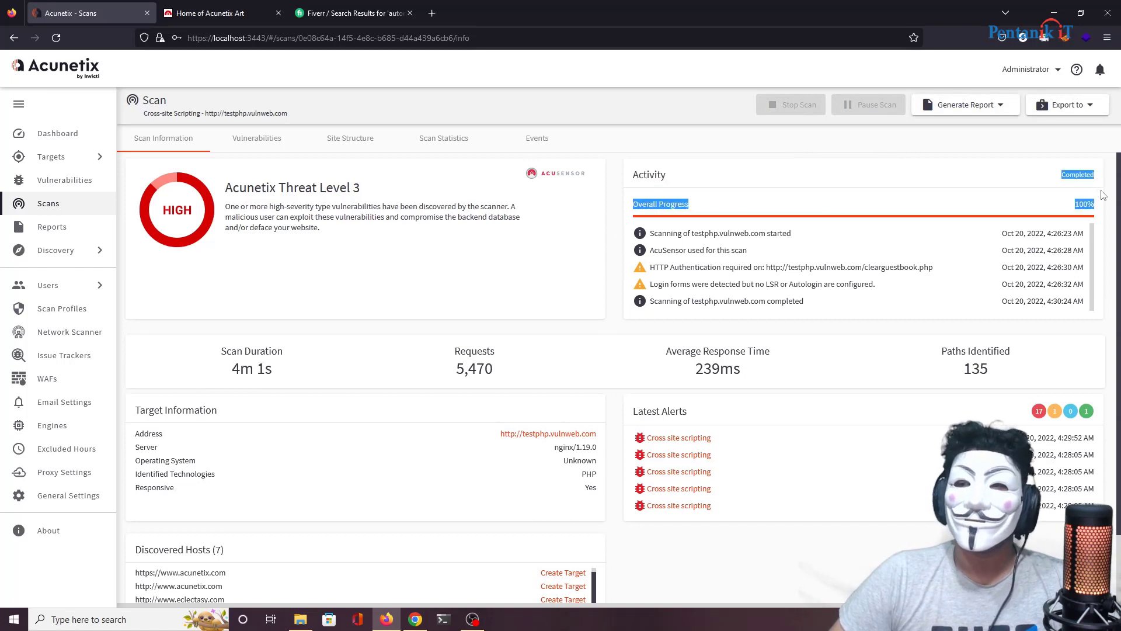
pyautogui.click(992, 107)
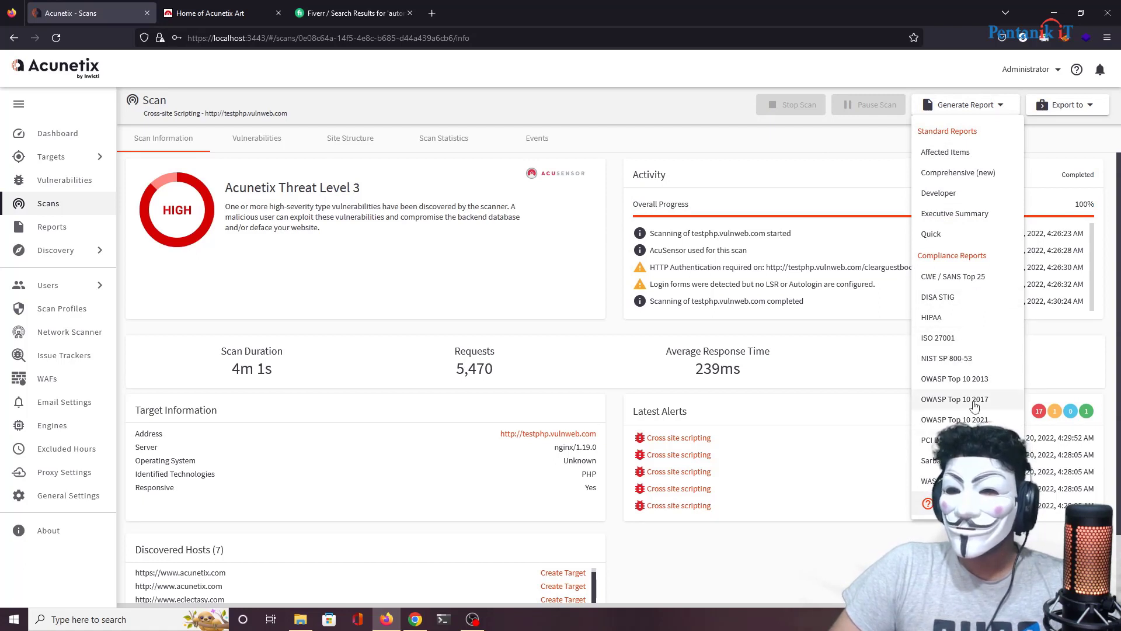
pyautogui.click(974, 420)
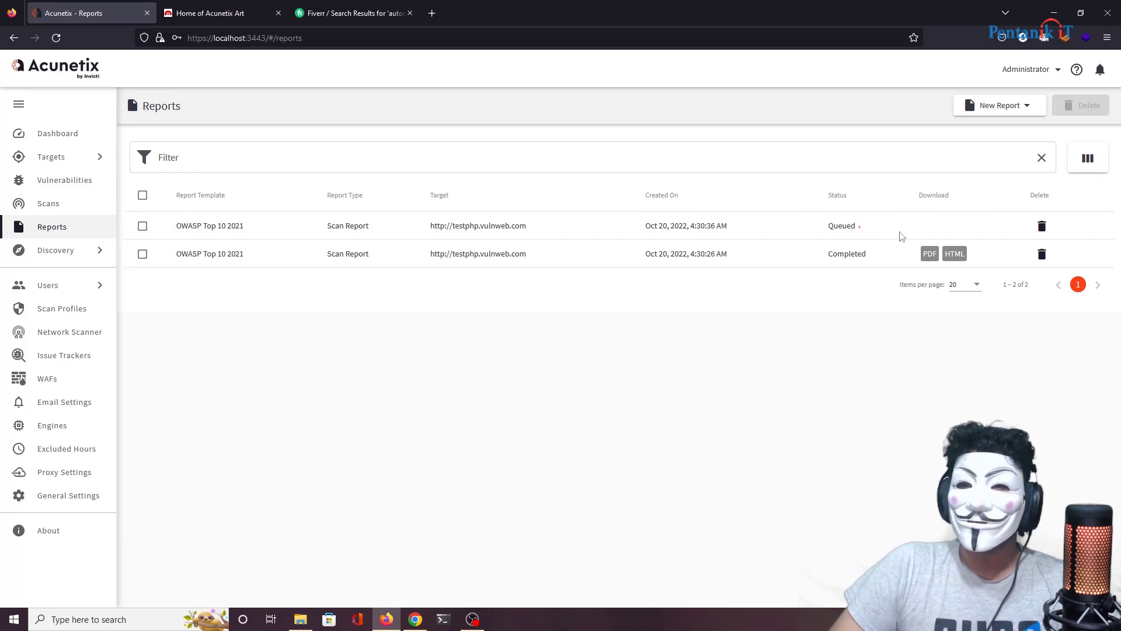
# Step: Delete the duplicate OWASP Top 10 2021 report and download the remaining one as PDF
pyautogui.click(1042, 227)
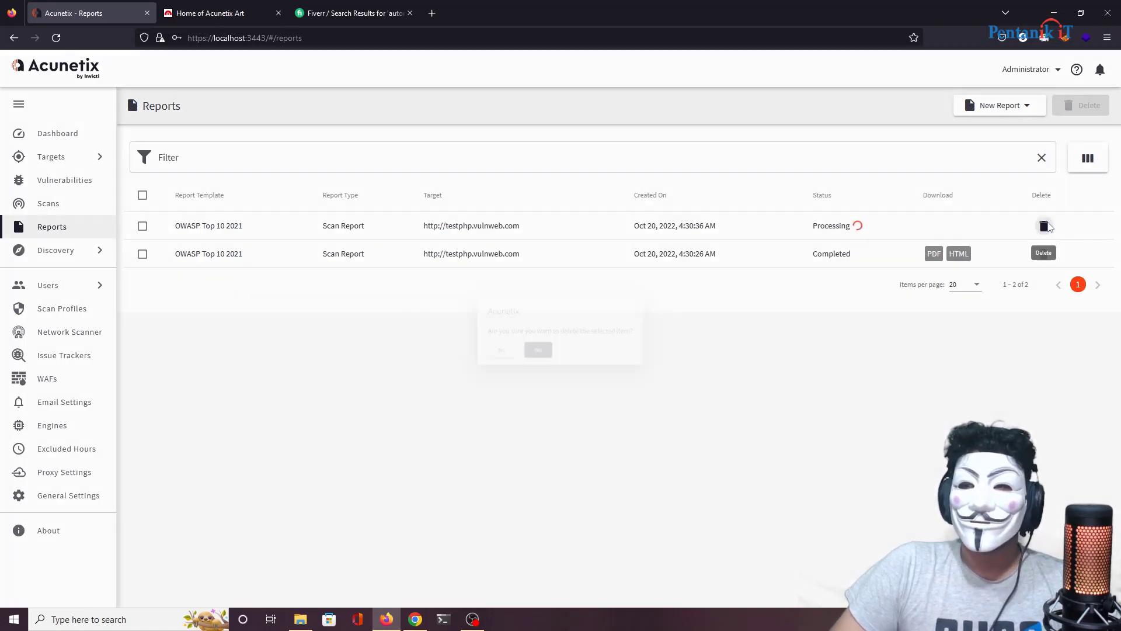
pyautogui.click(531, 355)
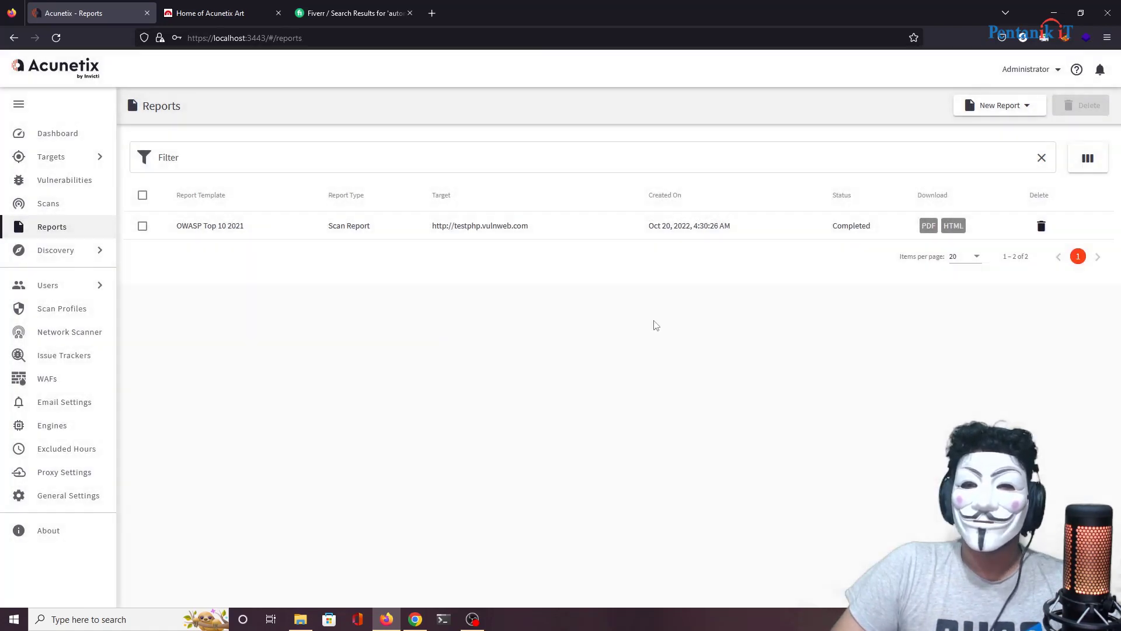
pyautogui.click(927, 226)
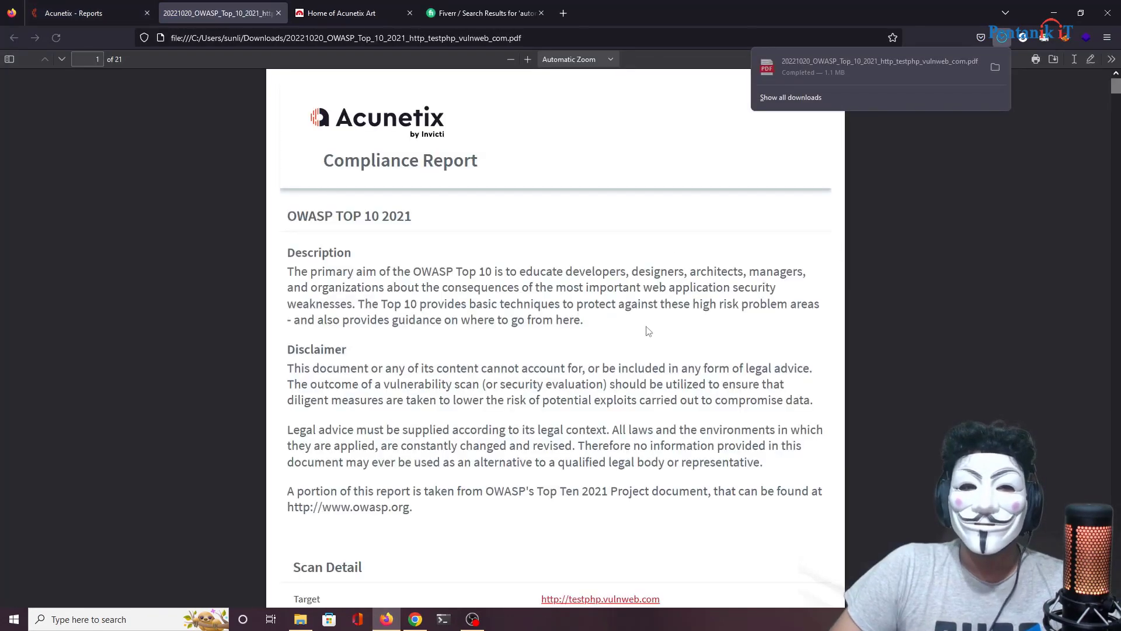
# Step: Review the report's Scan Detail and Compliance at a Glance, including A01 Broken Access Control
pyautogui.scroll(-1, 843, 256)
pyautogui.scroll(-3, 565, 188)
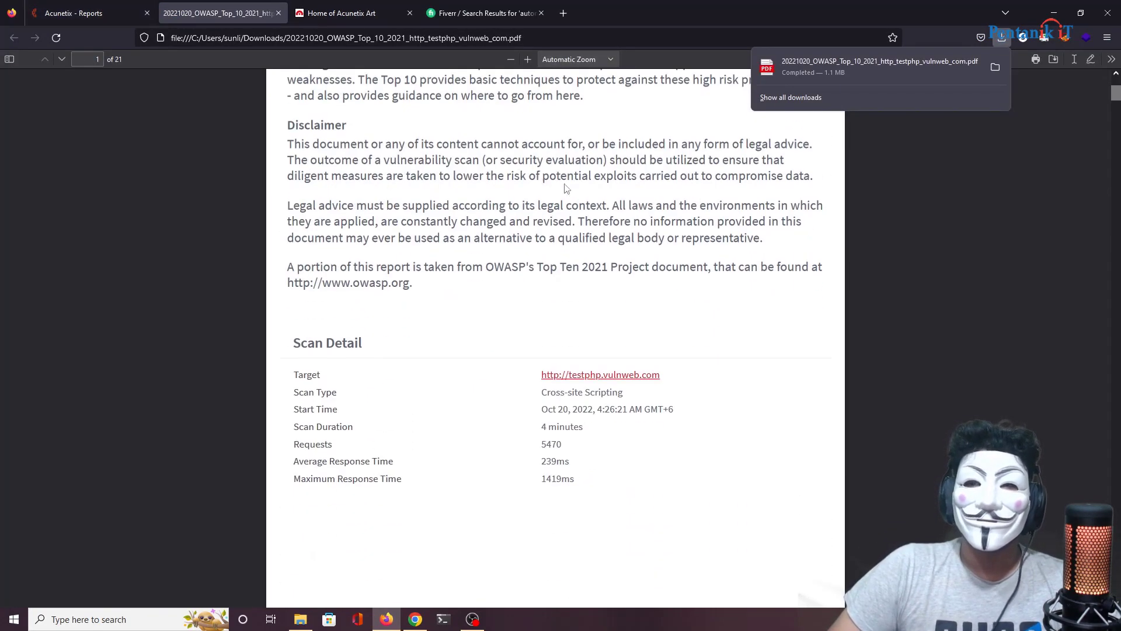
pyautogui.click(902, 228)
pyautogui.scroll(-5, 681, 283)
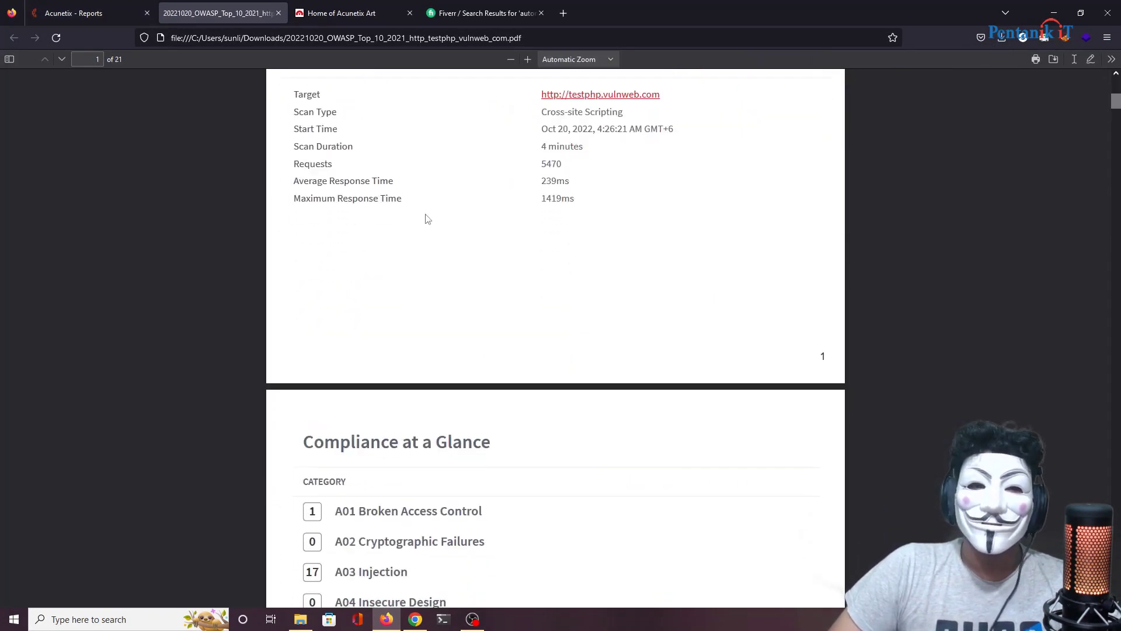
pyautogui.moveTo(533, 129); pyautogui.dragTo(592, 257)
pyautogui.scroll(-5, 446, 254)
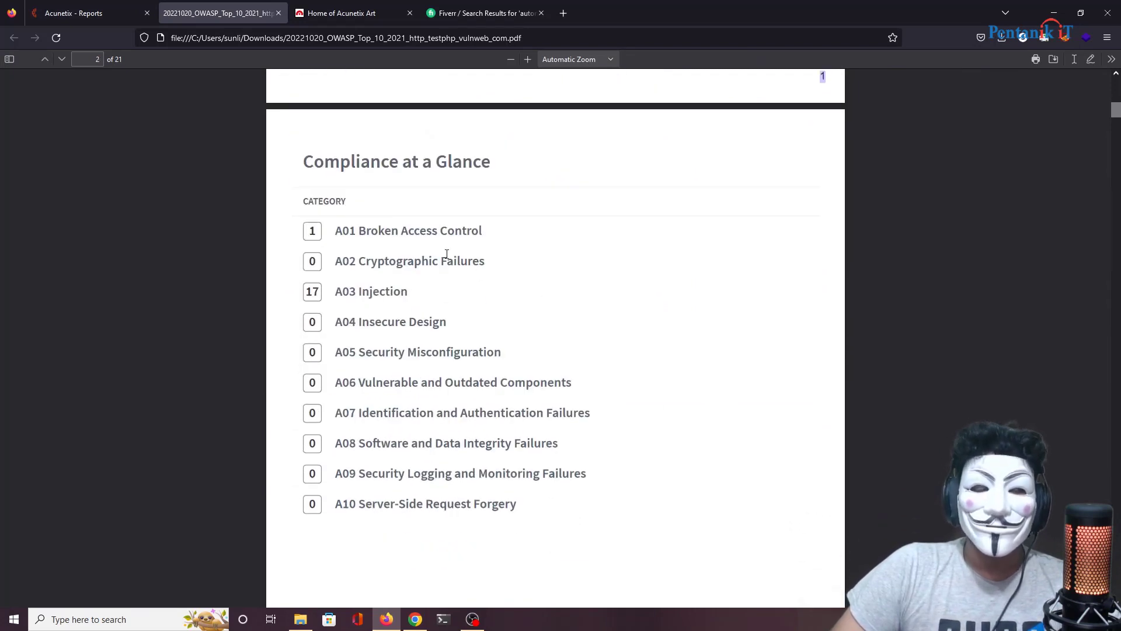
pyautogui.moveTo(334, 231); pyautogui.dragTo(482, 231)
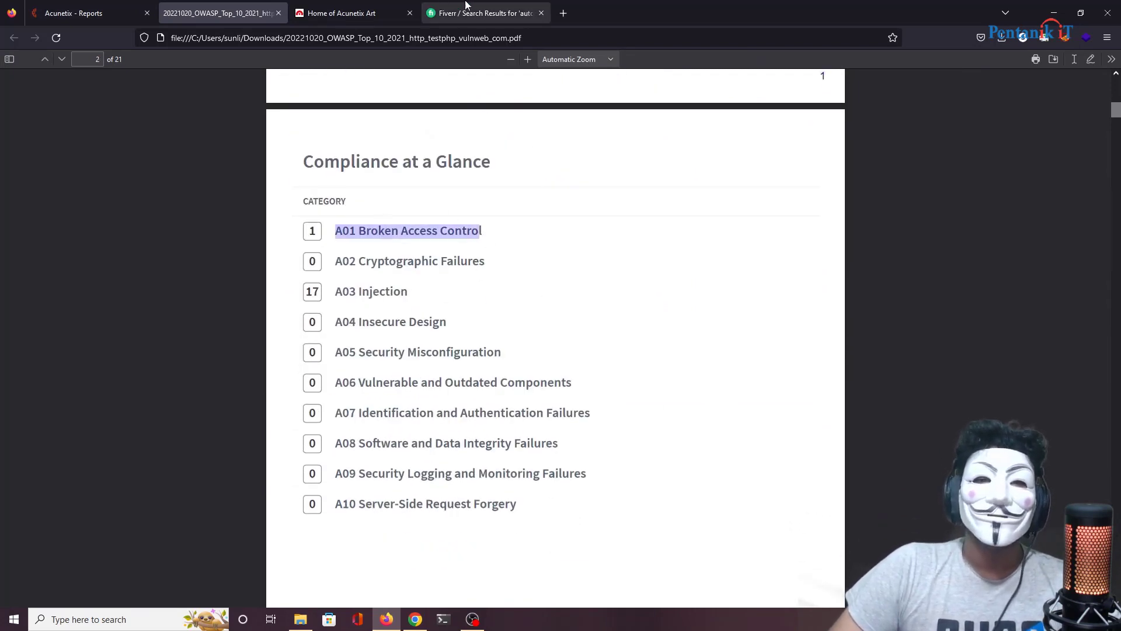
pyautogui.click(362, 6)
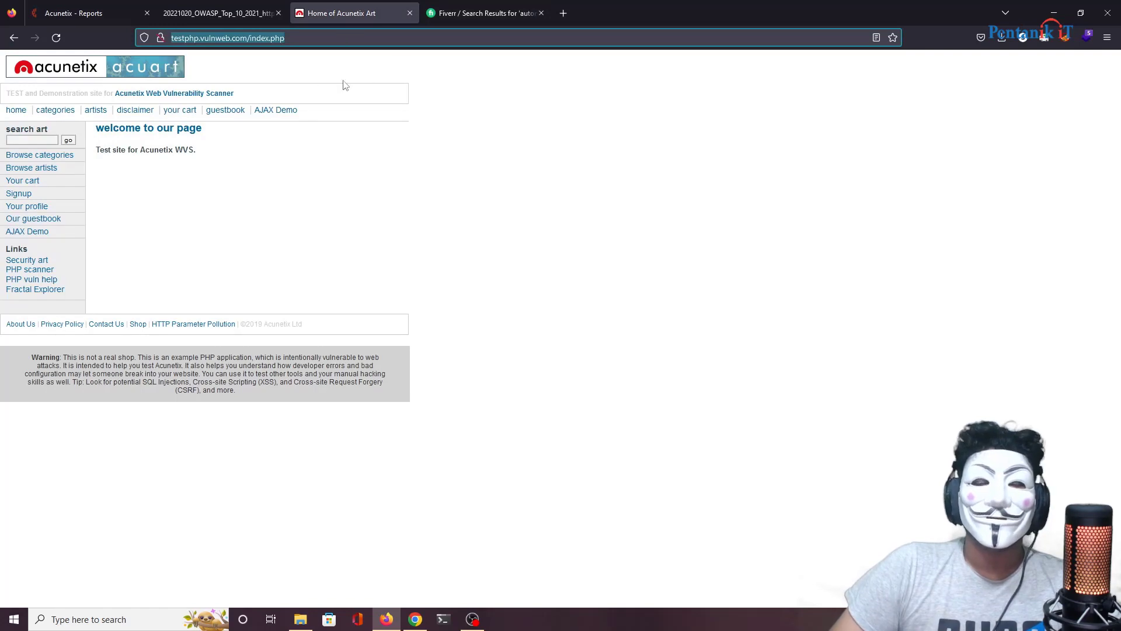
pyautogui.click(237, 6)
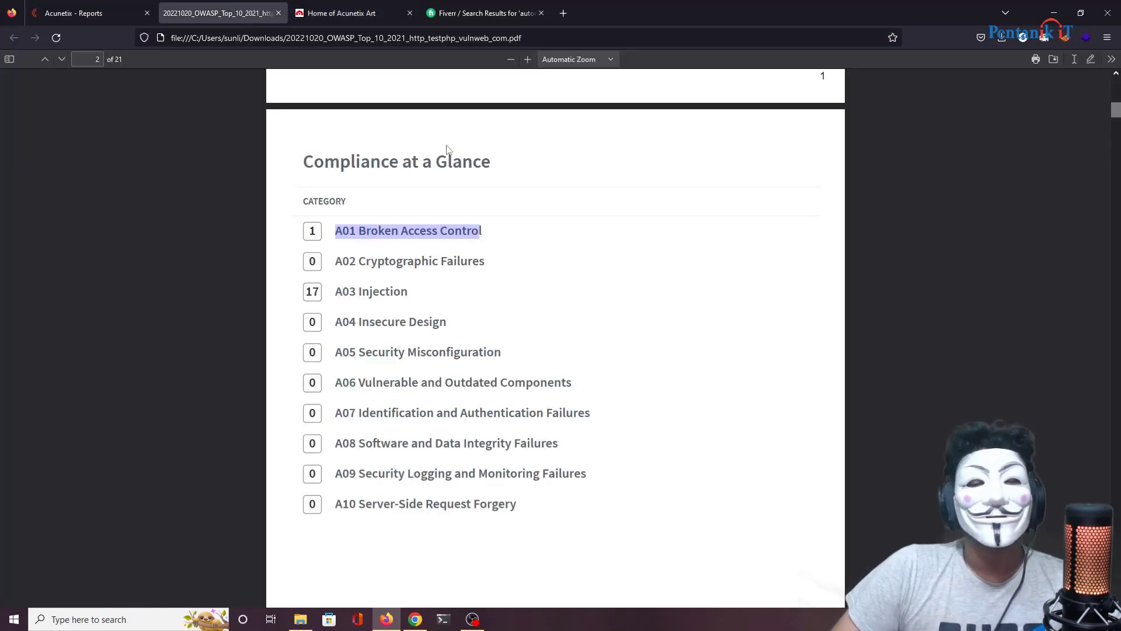
# Step: Scroll through the XSS findings to /secured/newuser.php on page 9 of the report
pyautogui.scroll(-20, 447, 150)
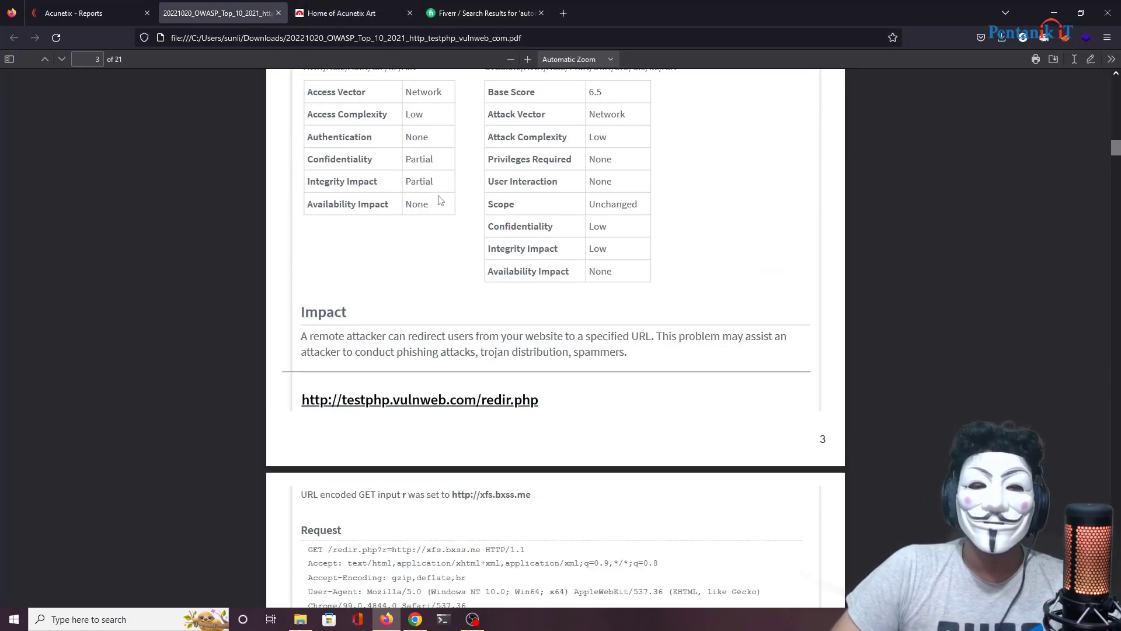
pyautogui.scroll(-5, 441, 201)
pyautogui.scroll(5, 455, 198)
pyautogui.scroll(-5, 456, 202)
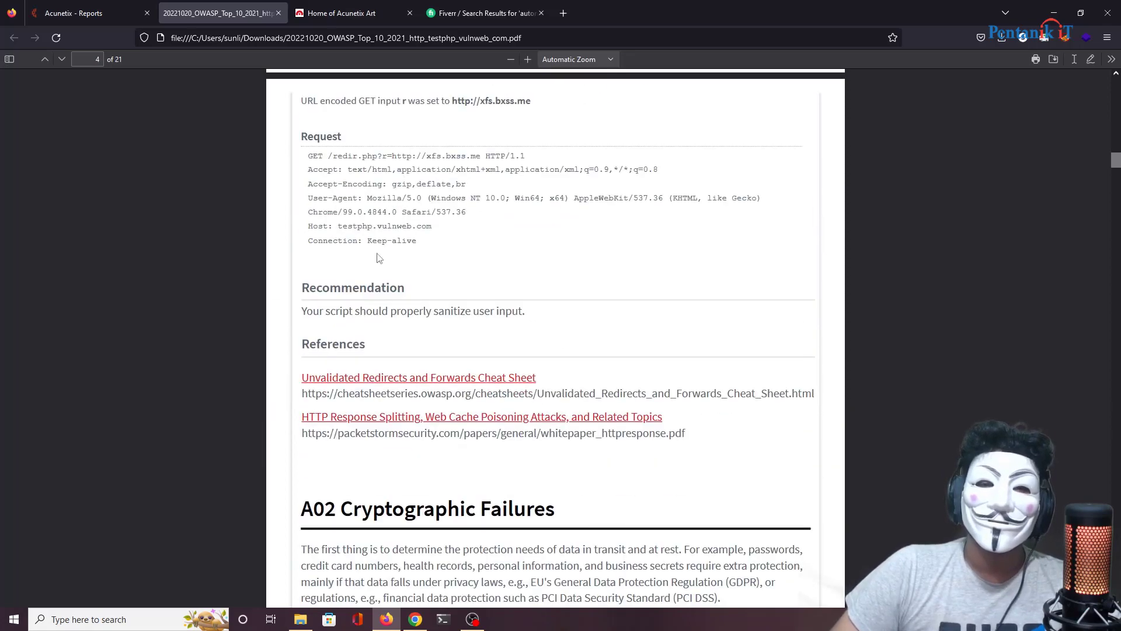
pyautogui.scroll(-15, 421, 268)
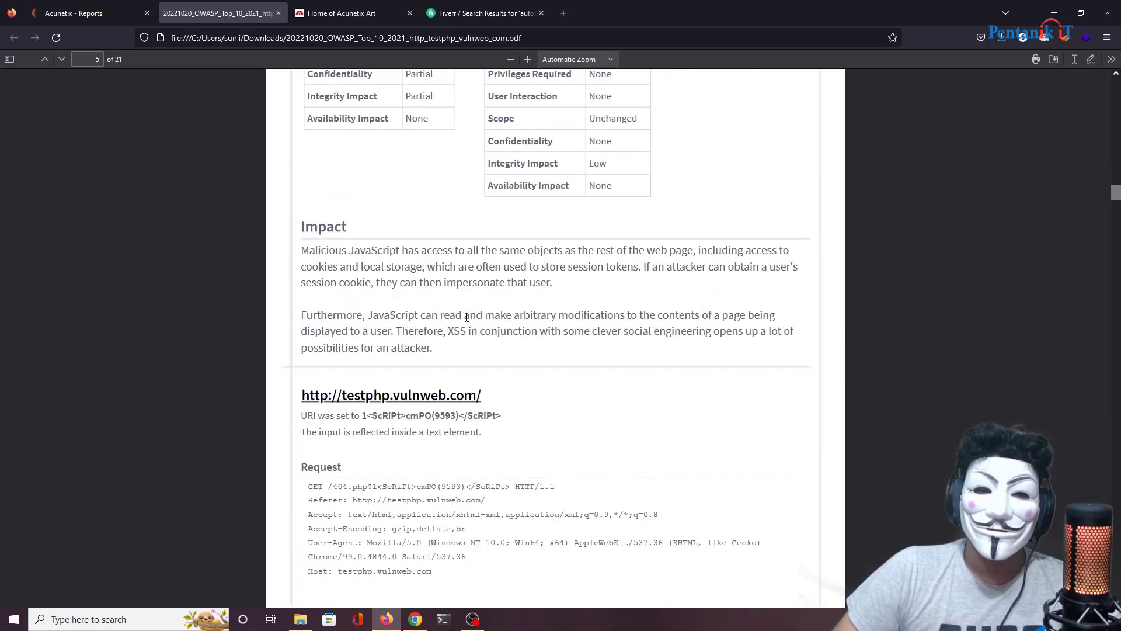
pyautogui.scroll(-15, 466, 317)
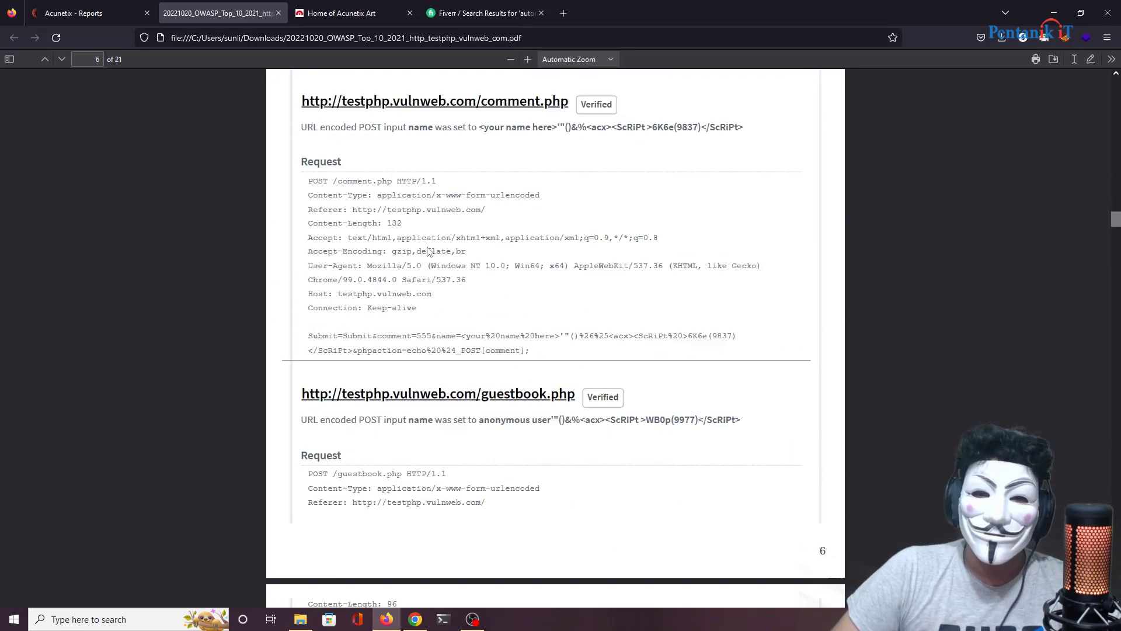
pyautogui.scroll(-10, 429, 251)
pyautogui.scroll(-10, 420, 280)
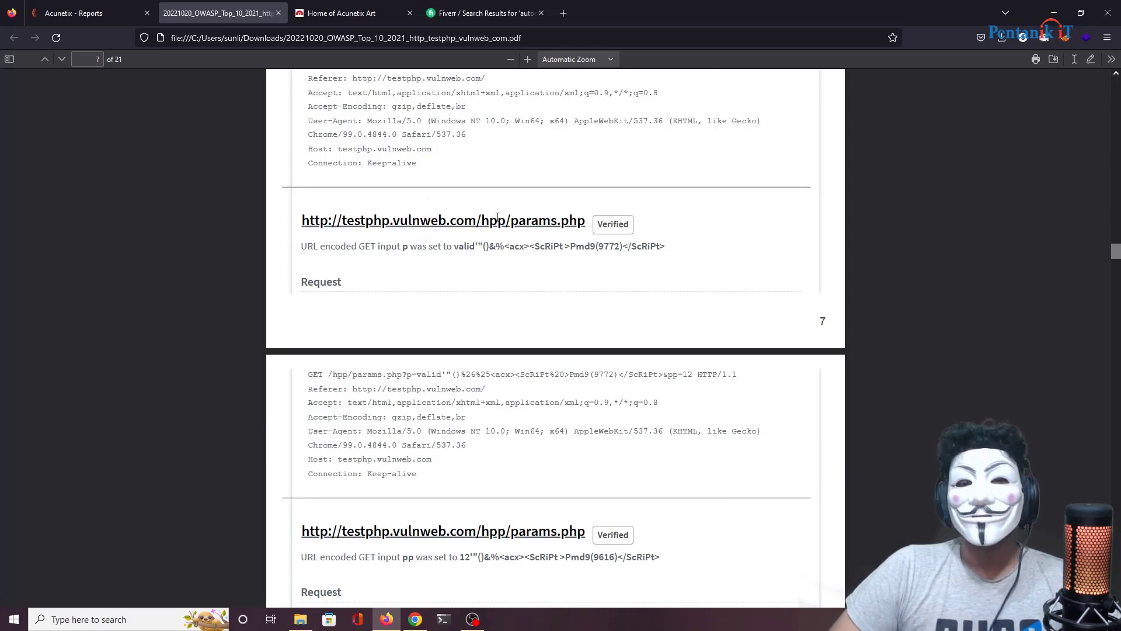
pyautogui.scroll(-8, 490, 216)
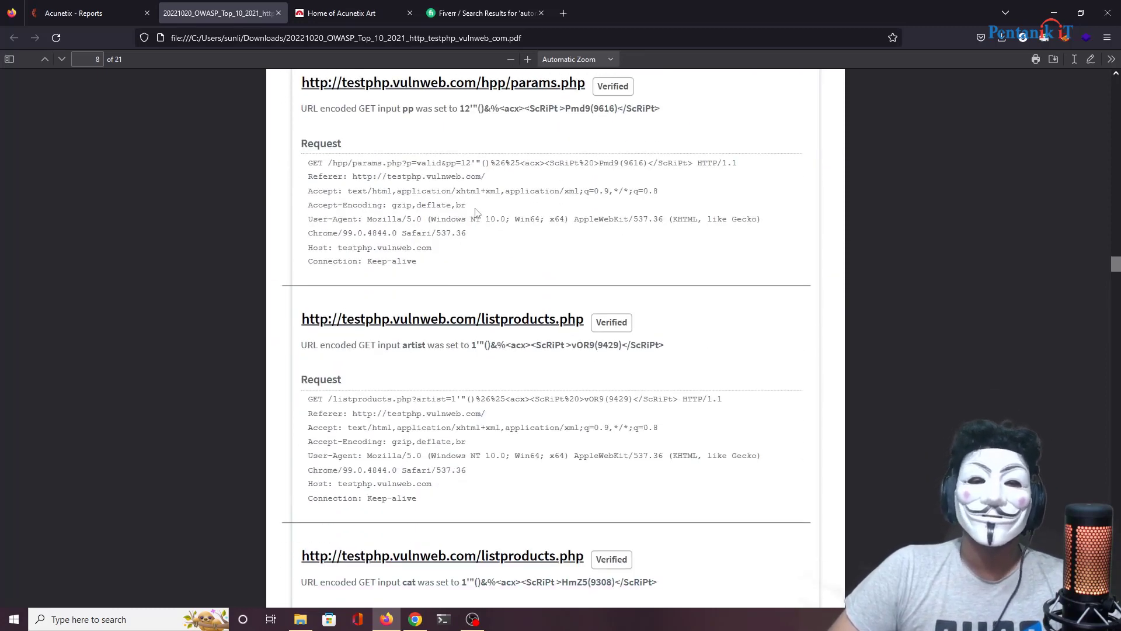
pyautogui.scroll(-15, 476, 211)
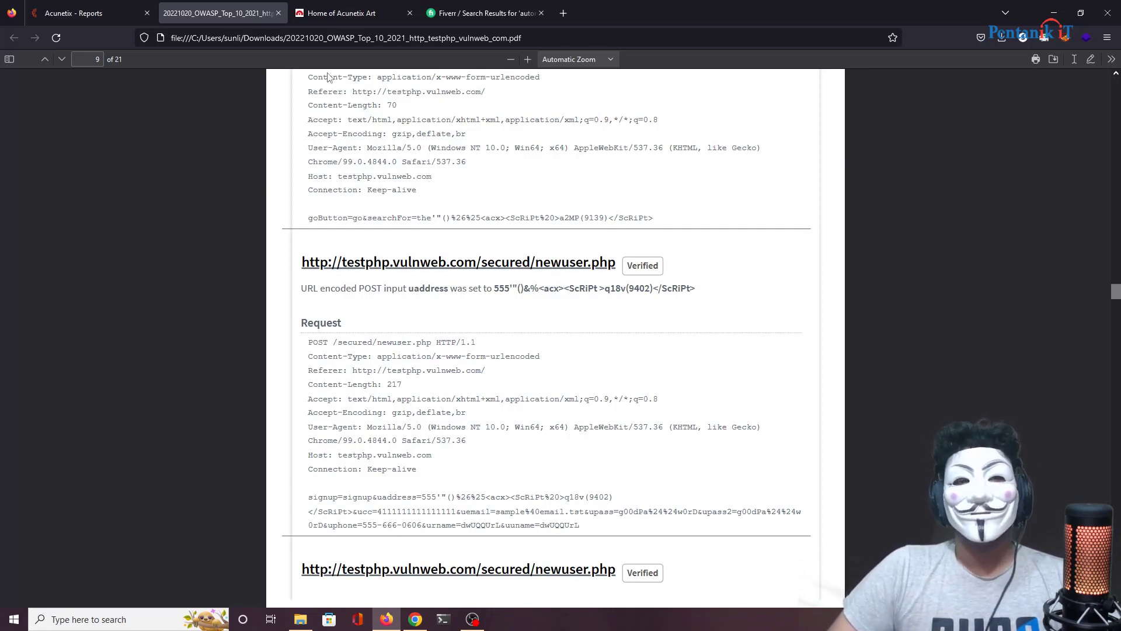
pyautogui.click(350, 12)
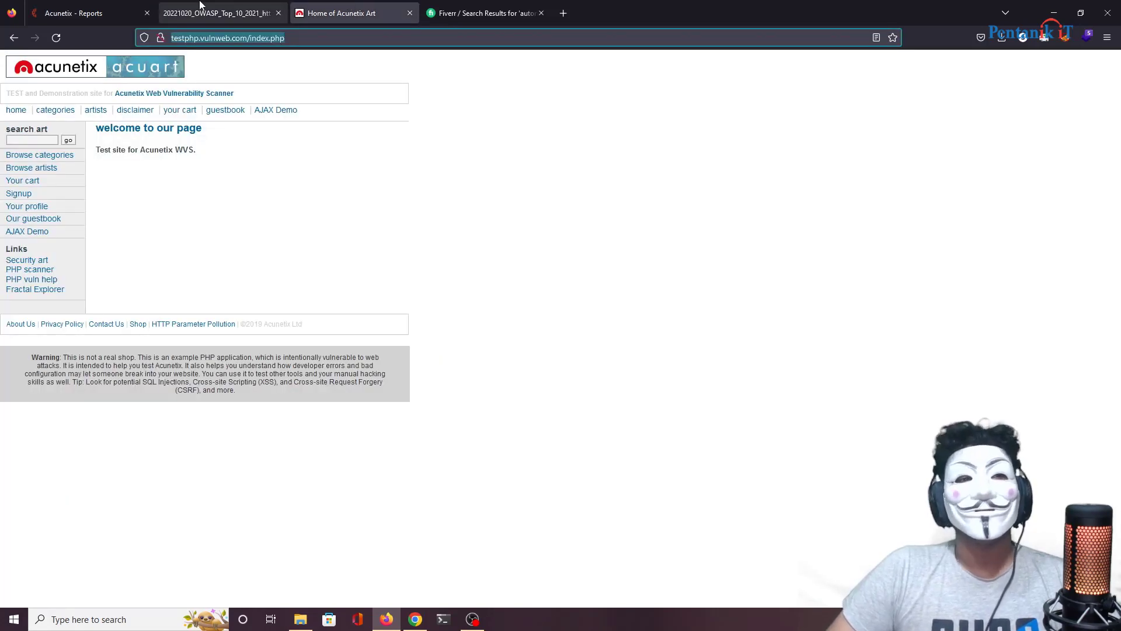
pyautogui.click(98, 12)
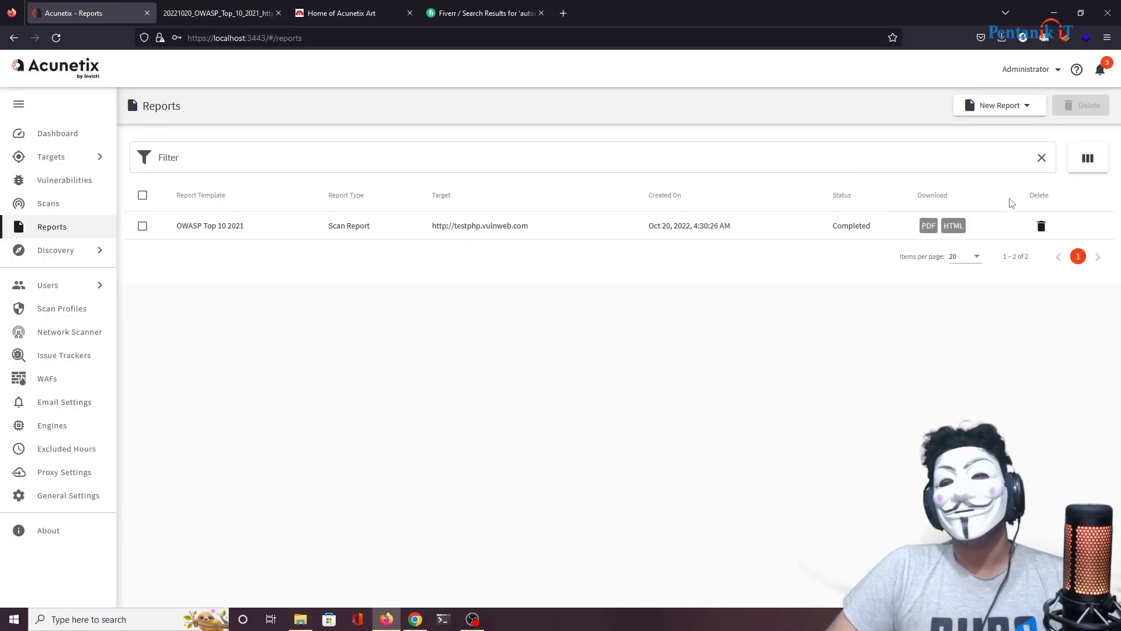
pyautogui.click(219, 14)
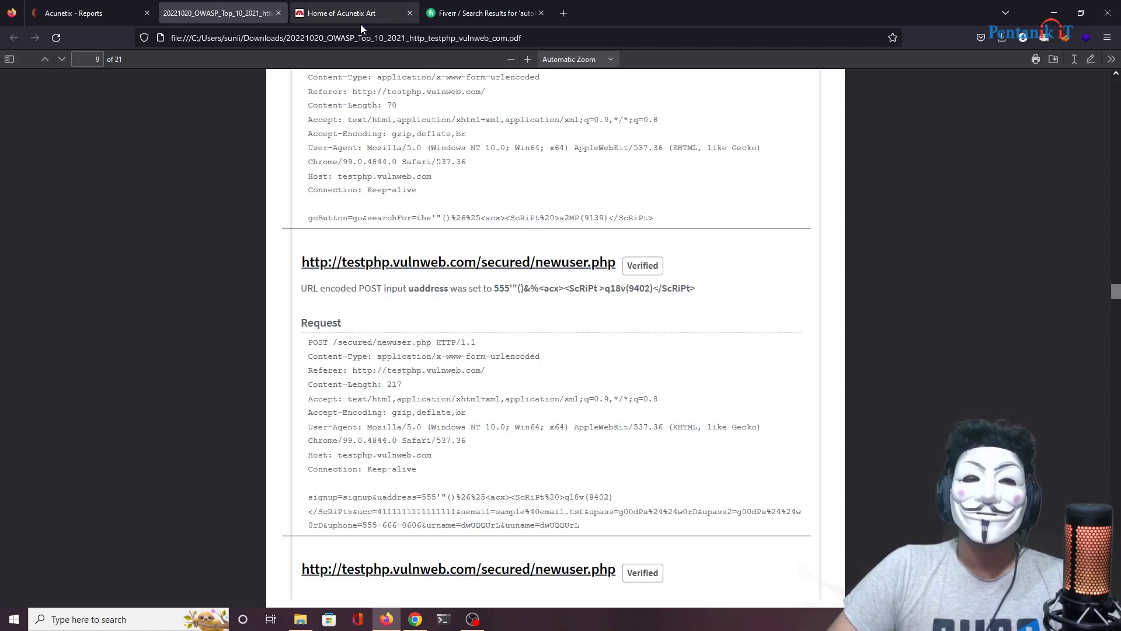